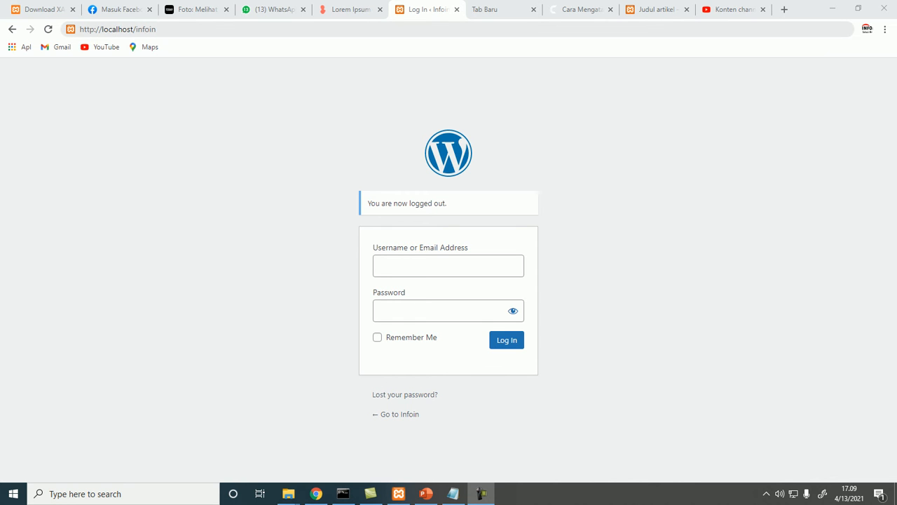
Open the site's admin area at localhost/infoin/wp-admin
{"action": "left_click_drag", "start_coordinate": [135, 30], "coordinate": [159, 29]}
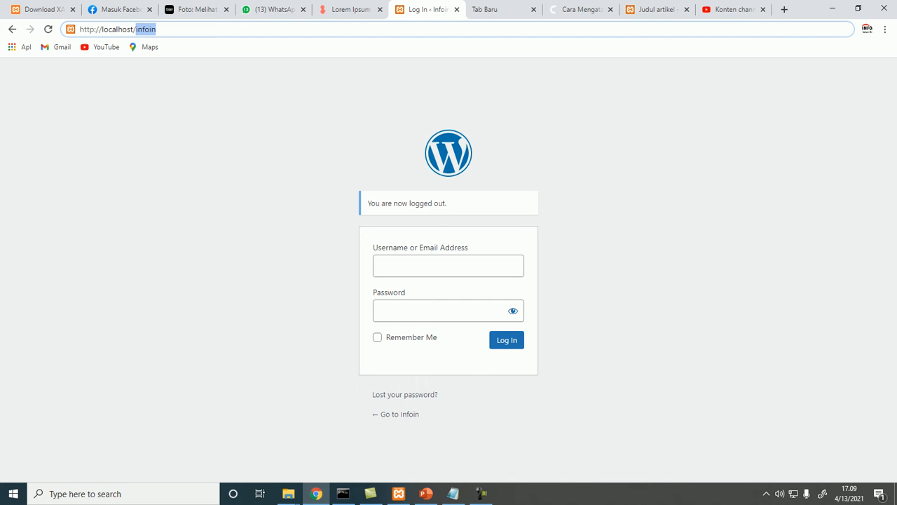
{"action": "left_click", "coordinate": [157, 29]}
{"action": "type", "text": "/"}
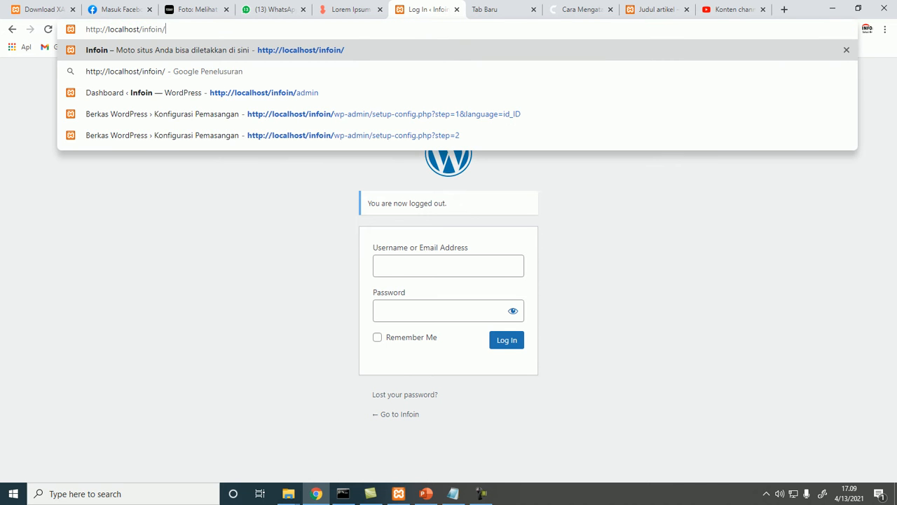
{"action": "type", "text": "WP"}
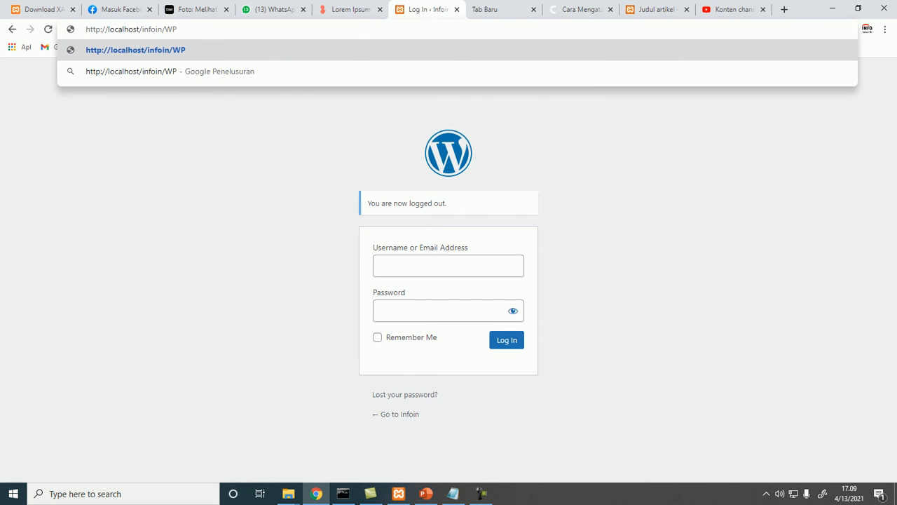
{"action": "key", "text": "BackSpace"}
{"action": "key", "text": "BackSpace"}
{"action": "type", "text": "AD"}
{"action": "key", "text": "BackSpace"}
{"action": "key", "text": "BackSpace"}
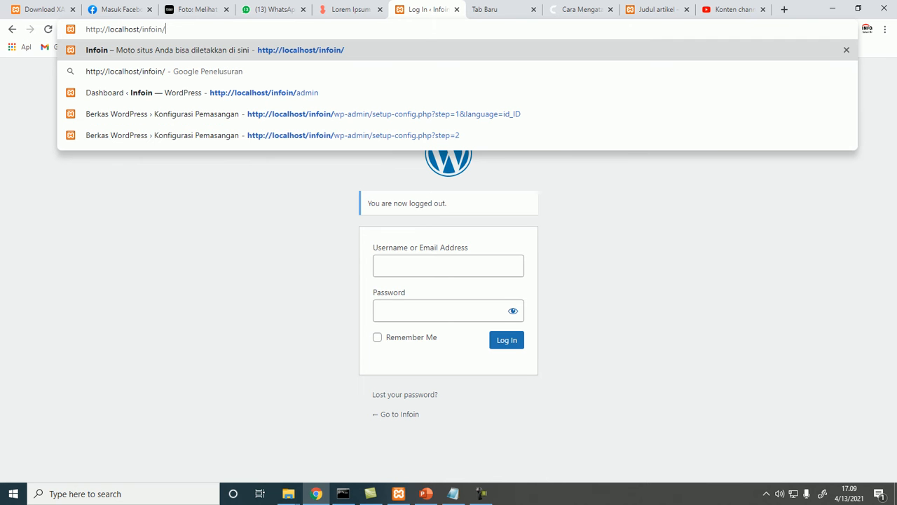
{"action": "type", "text": "wp-admin"}
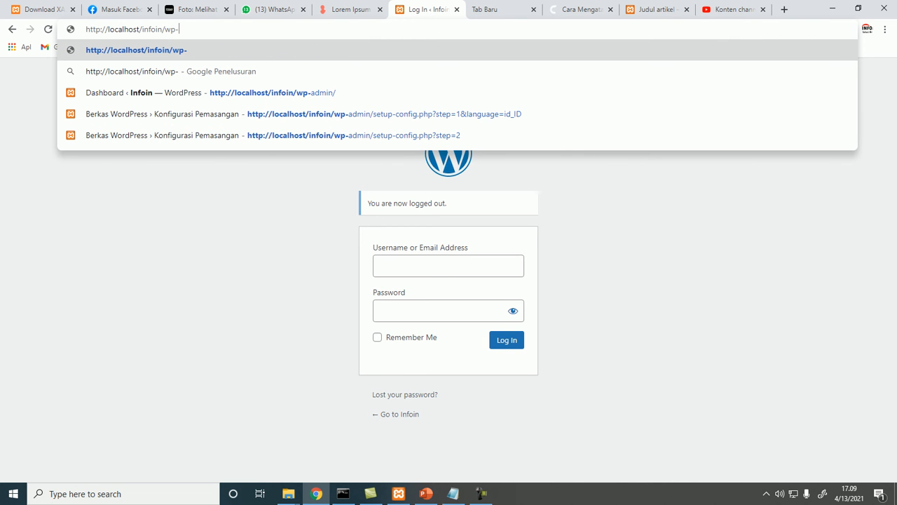
{"action": "key", "text": "Return"}
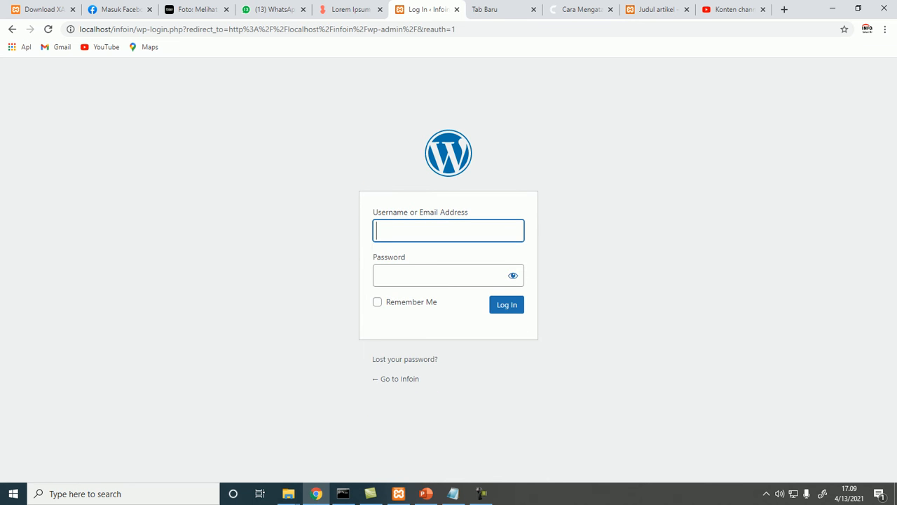
Log in with the saved username and the account password, then dismiss the browser's password warning
{"action": "key", "text": "Down"}
{"action": "key", "text": "Down"}
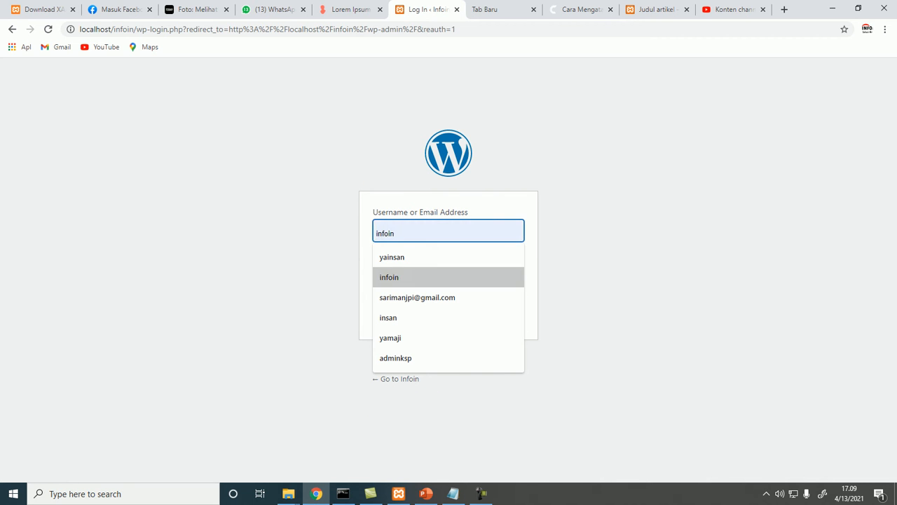
{"action": "key", "text": "Down"}
{"action": "key", "text": "Return"}
{"action": "key", "text": "Tab"}
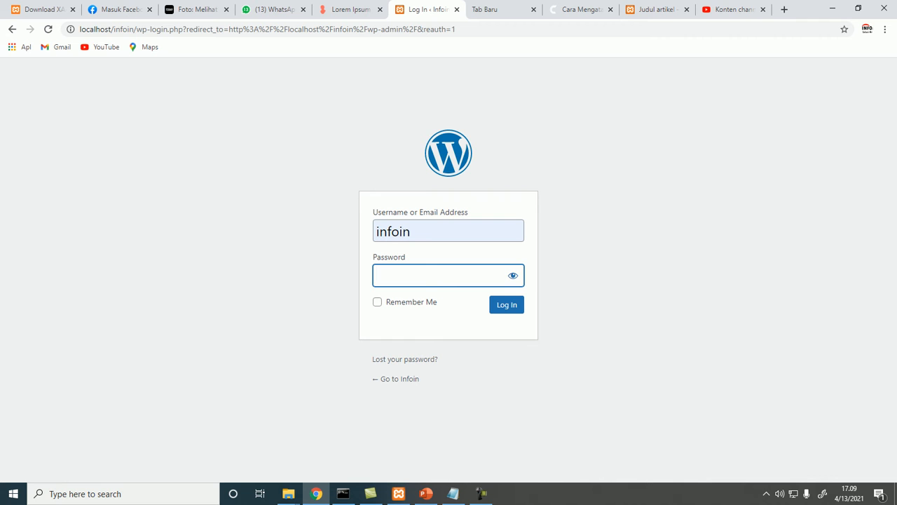
{"action": "type", "text": "admin1"}
{"action": "key", "text": "Return"}
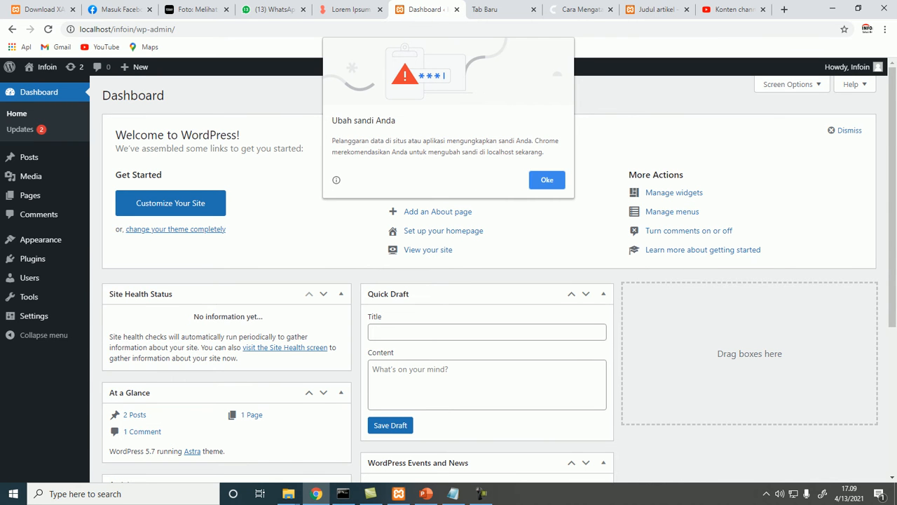
{"action": "left_click", "coordinate": [547, 180]}
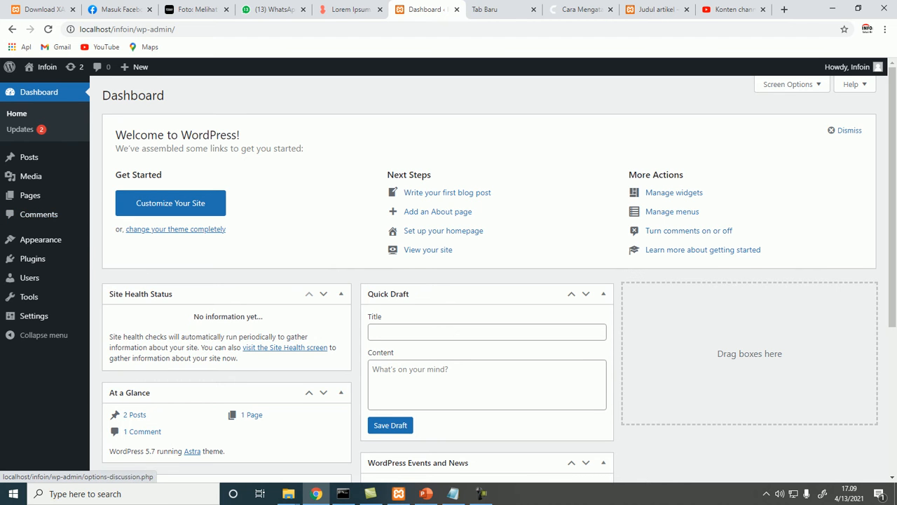
Browse the dashboard home and the WordPress Updates page
{"action": "mouse_move", "coordinate": [28, 296]}
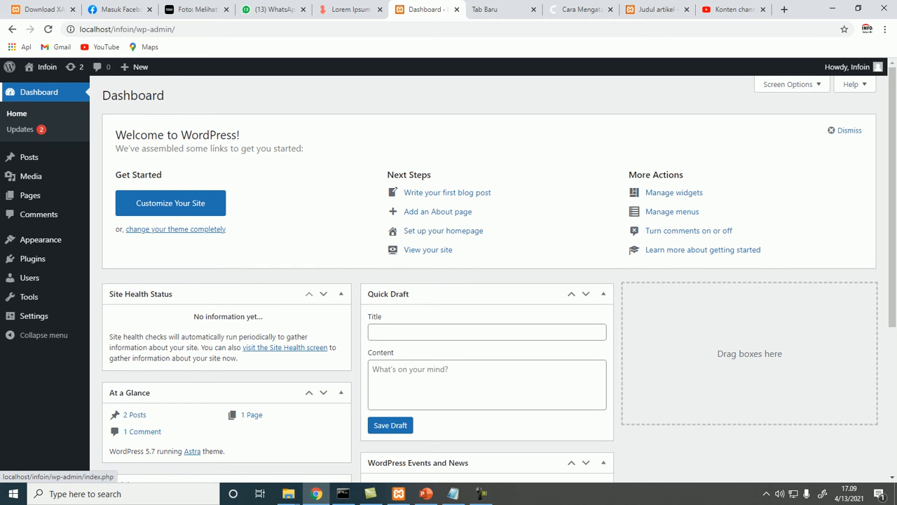
{"action": "mouse_move", "coordinate": [29, 195]}
{"action": "left_click", "coordinate": [16, 114]}
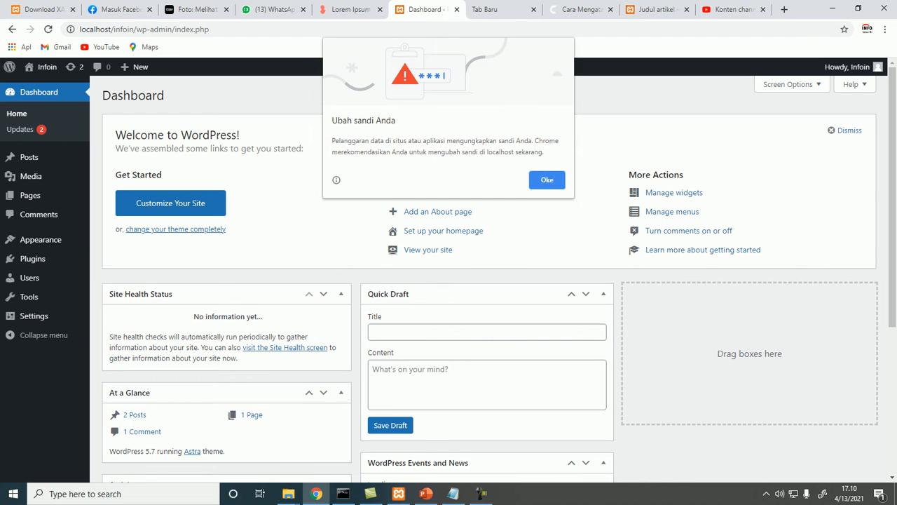
{"action": "left_click", "coordinate": [547, 180]}
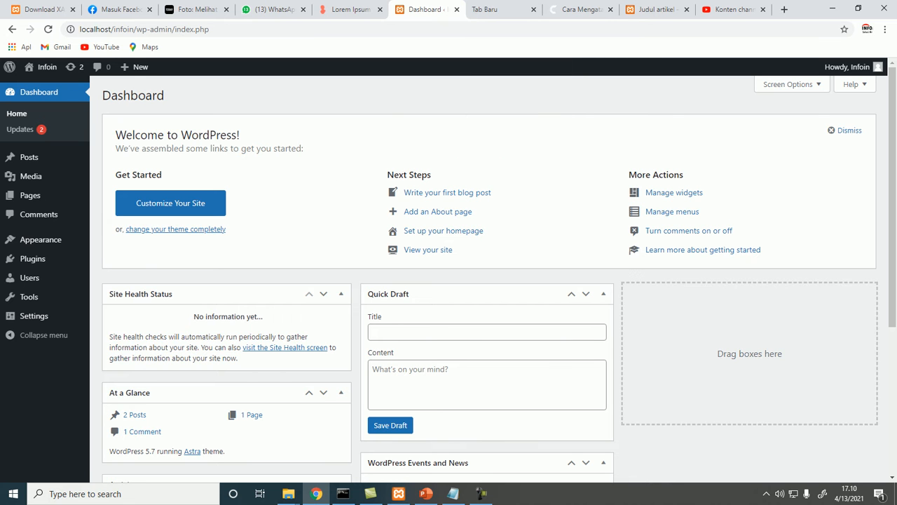
{"action": "left_click", "coordinate": [19, 129]}
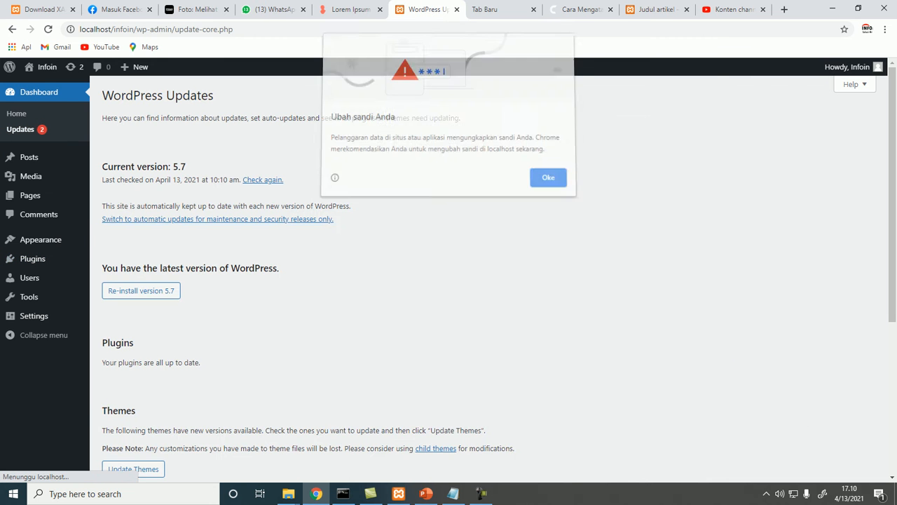
{"action": "left_click", "coordinate": [547, 180]}
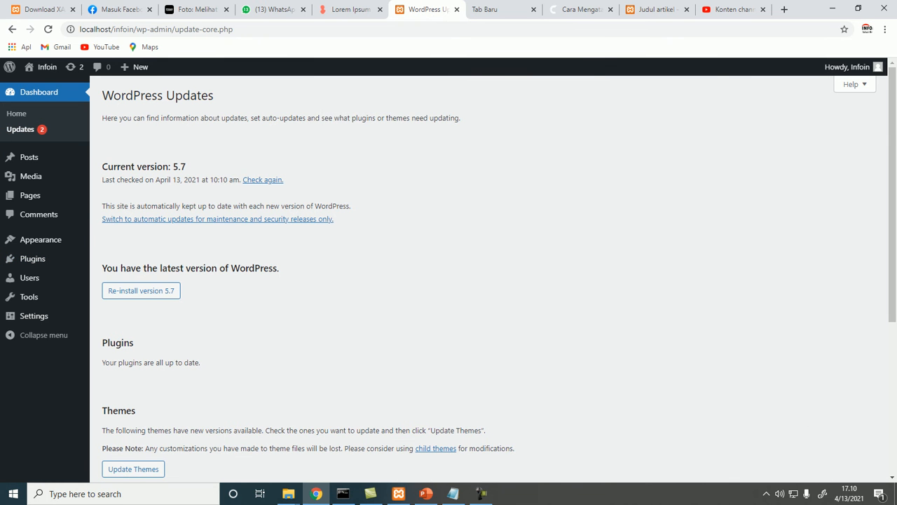
{"action": "scroll", "coordinate": [491, 274], "scroll_direction": "down", "scroll_amount": 3}
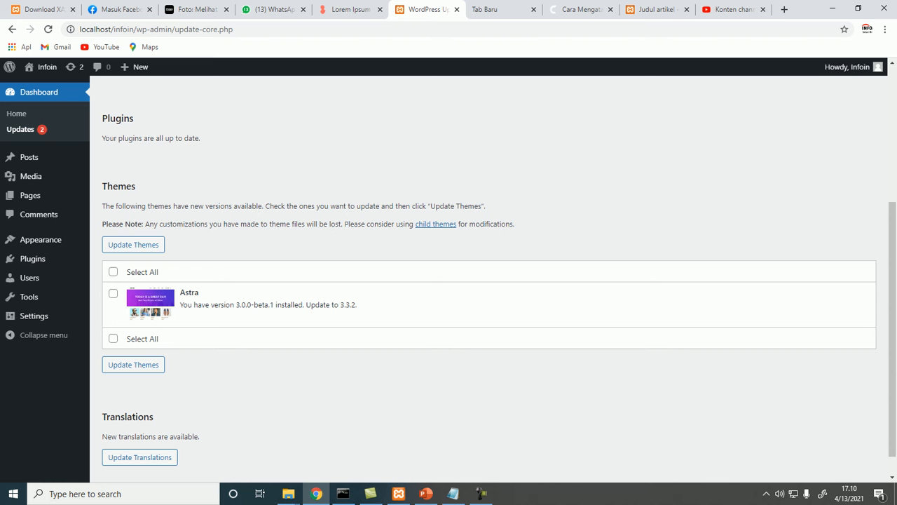
{"action": "scroll", "coordinate": [491, 273], "scroll_direction": "up", "scroll_amount": 3}
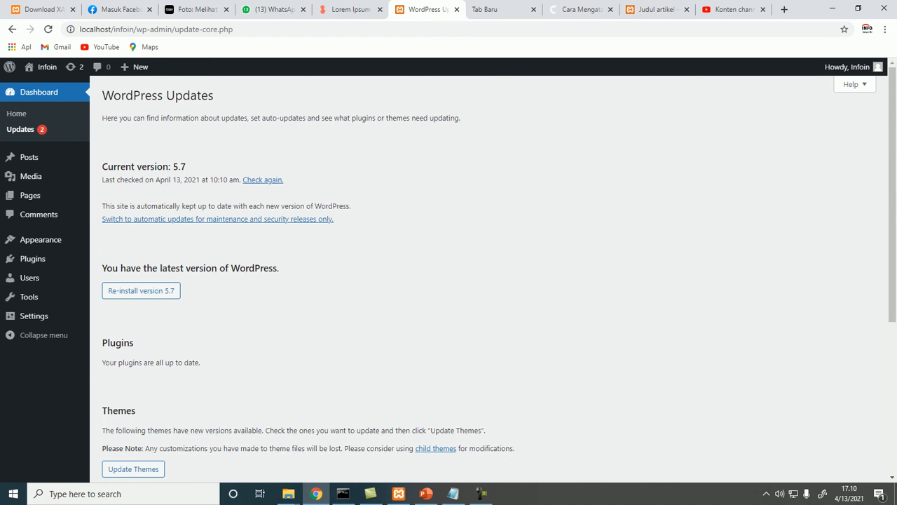
Browse the Media Library and then the list of pages
{"action": "mouse_move", "coordinate": [28, 157]}
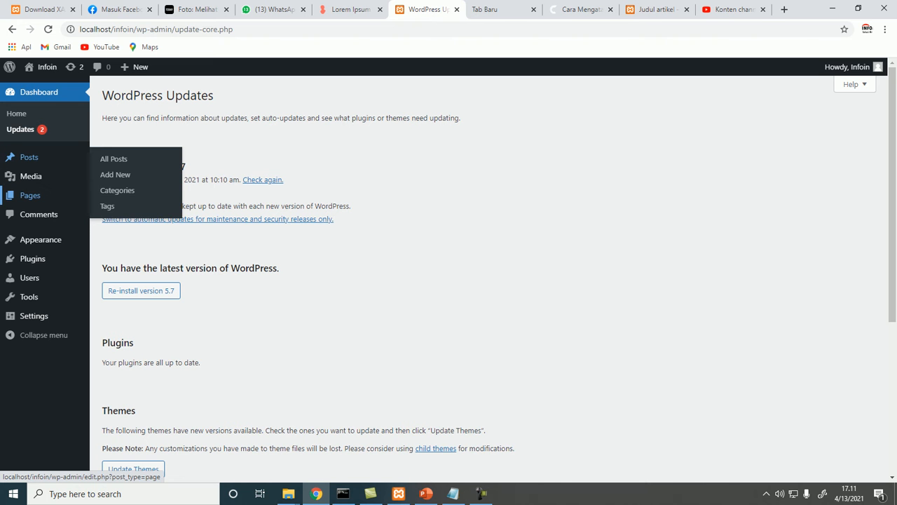
{"action": "left_click", "coordinate": [31, 176]}
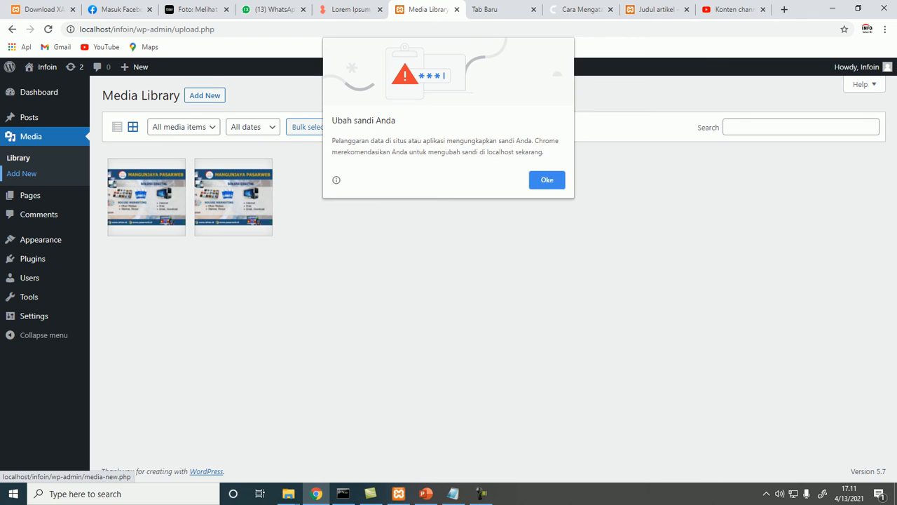
{"action": "left_click", "coordinate": [546, 180]}
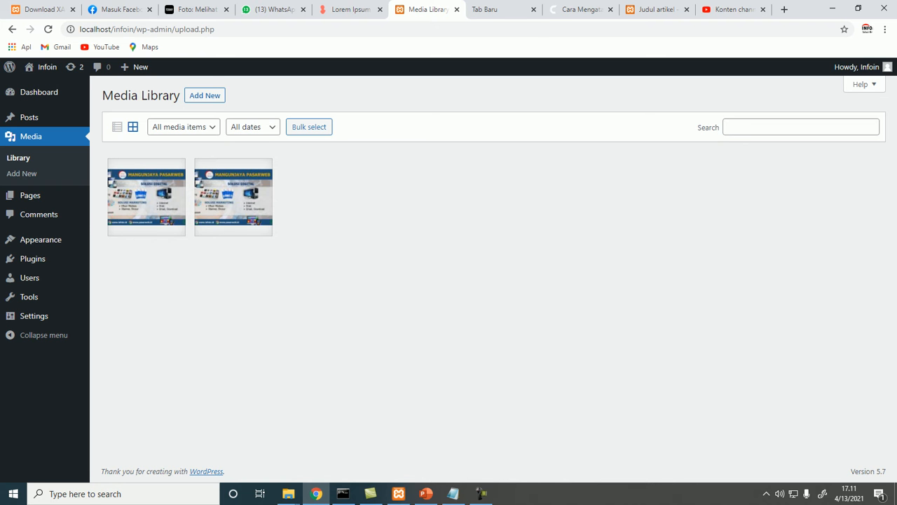
{"action": "left_click", "coordinate": [30, 195]}
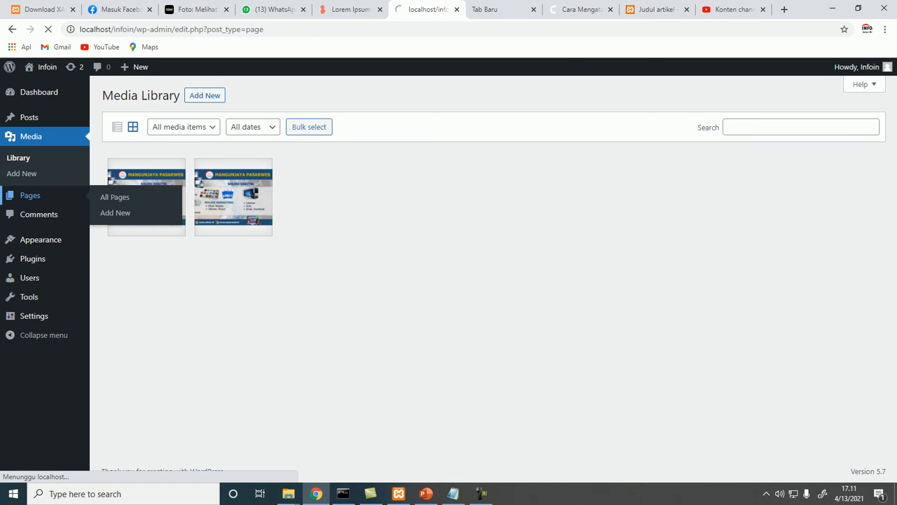
{"action": "key", "text": "Return"}
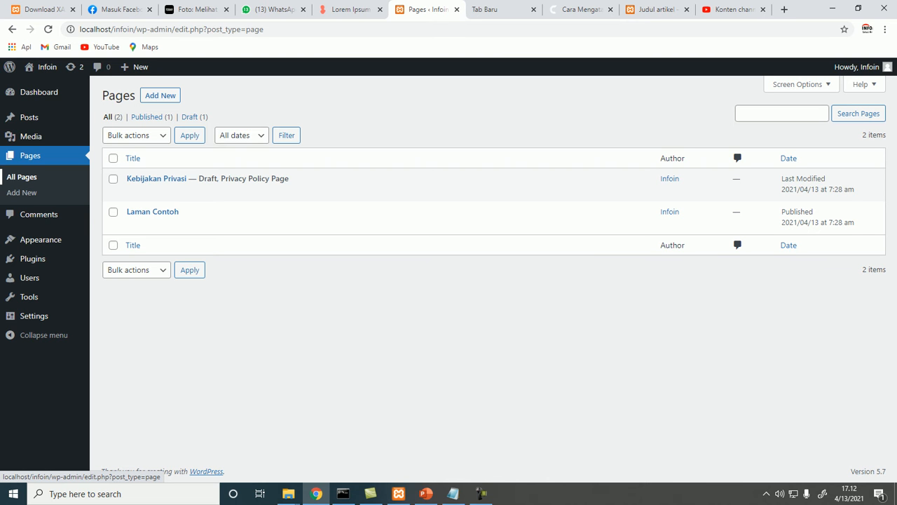
Start a new page titled Kontak Kami, then leave the editor without saving it
{"action": "left_click", "coordinate": [160, 96]}
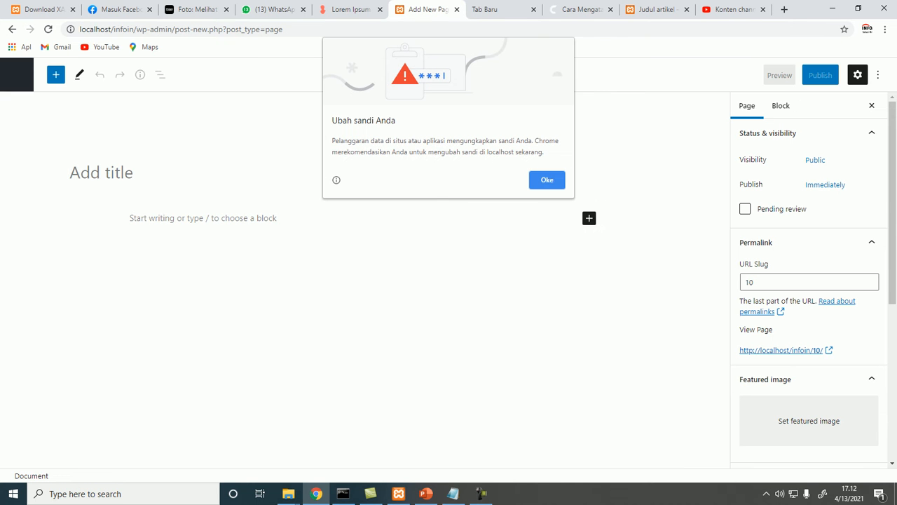
{"action": "type", "text": "`"}
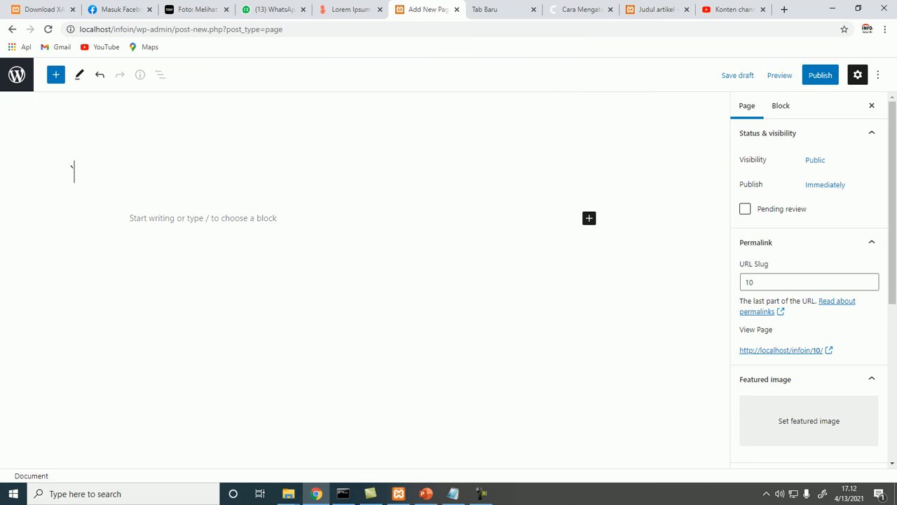
{"action": "key", "text": "BackSpace"}
{"action": "type", "text": "kjo"}
{"action": "key", "text": "BackSpace"}
{"action": "key", "text": "BackSpace"}
{"action": "key", "text": "BackSpace"}
{"action": "type", "text": "Kontak"}
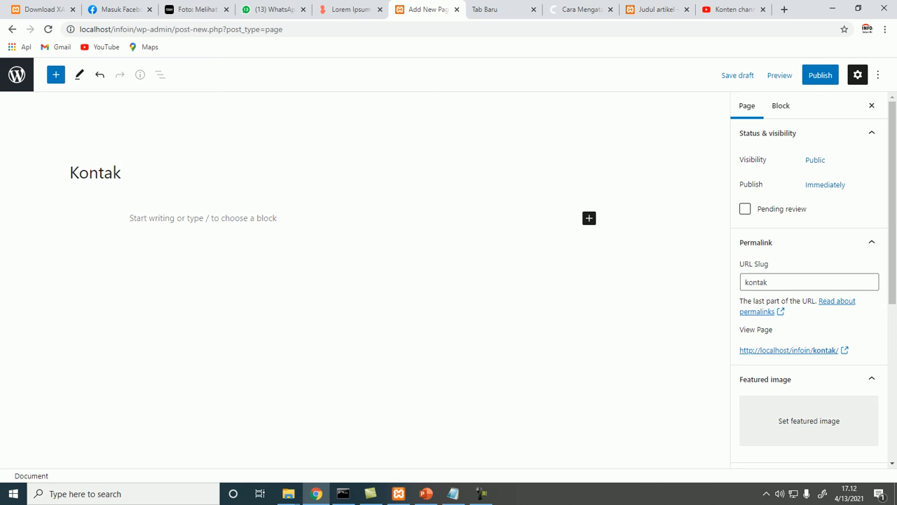
{"action": "type", "text": "Kami"}
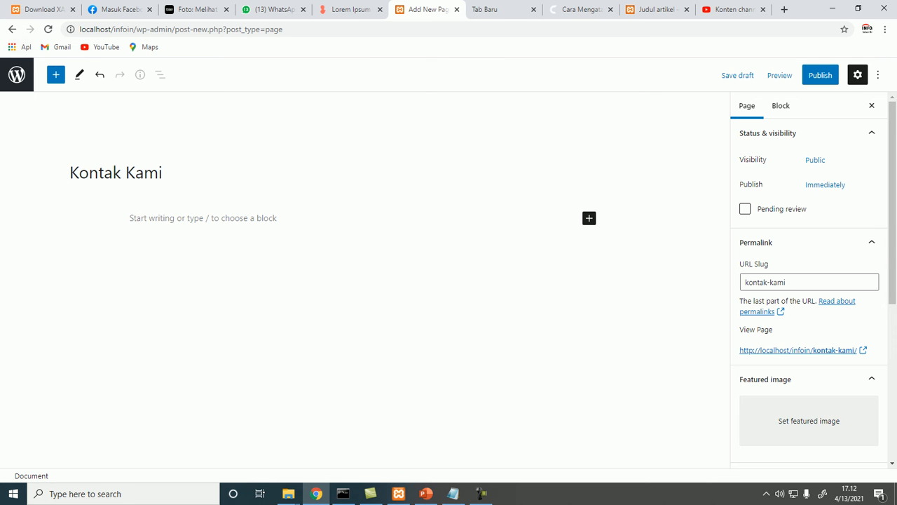
{"action": "left_click", "coordinate": [17, 75]}
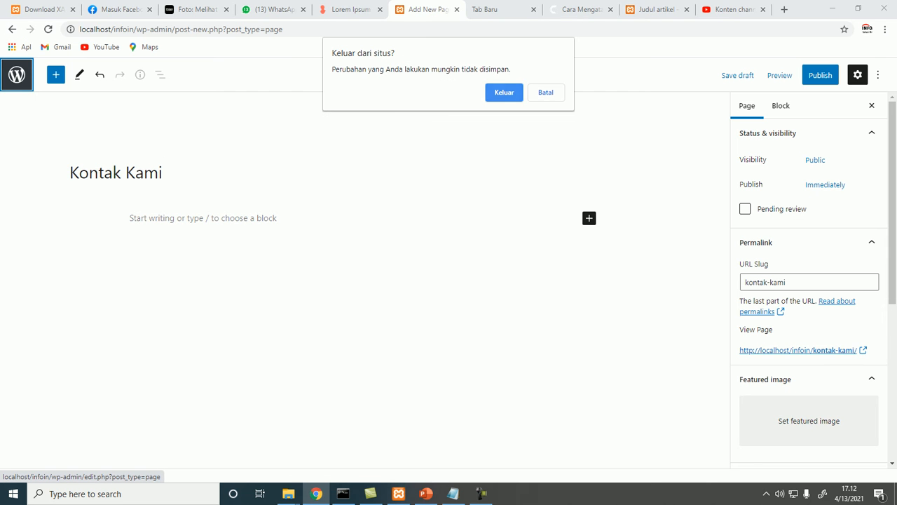
{"action": "key", "text": "Return"}
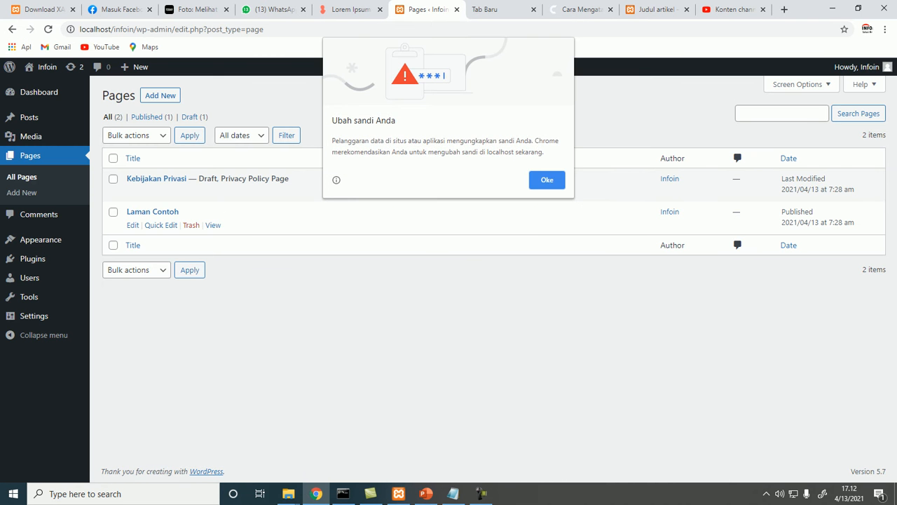
Start a new post from the Posts list, dismissing the browser's password warnings
{"action": "left_click", "coordinate": [546, 180]}
{"action": "left_click", "coordinate": [29, 118]}
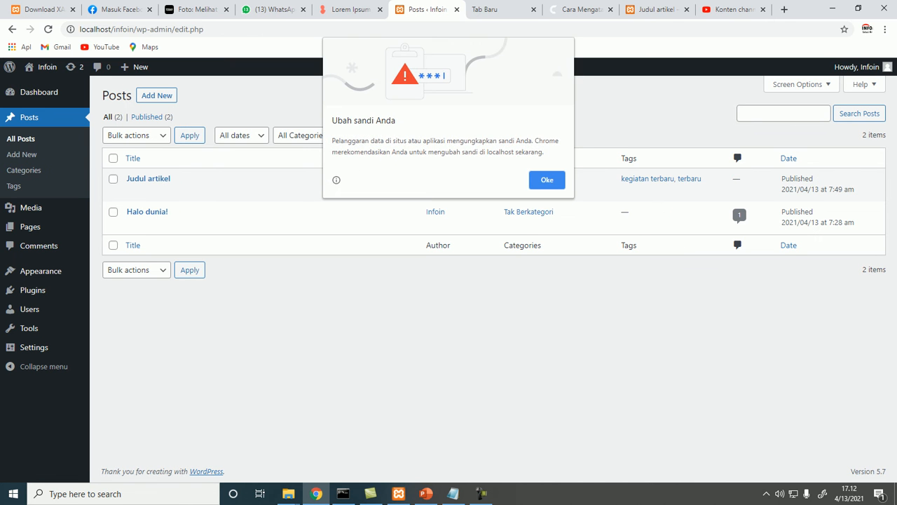
{"action": "left_click", "coordinate": [547, 180]}
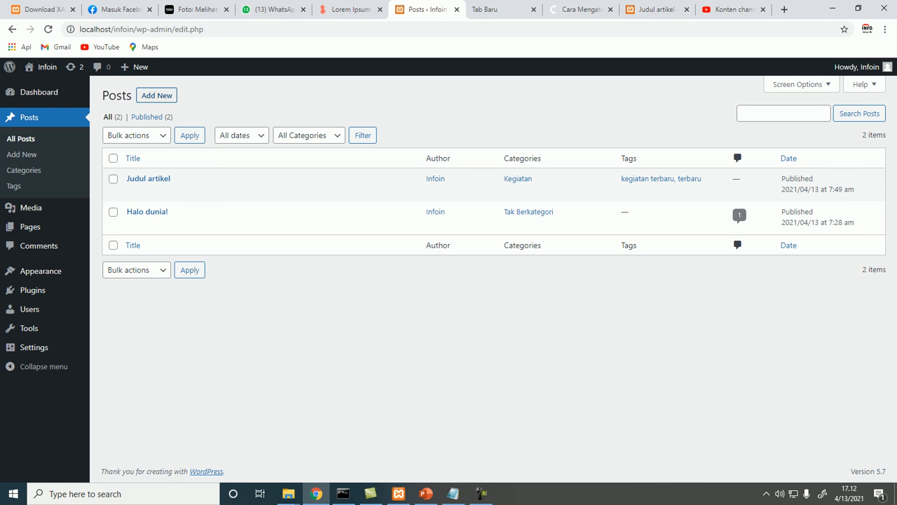
{"action": "left_click", "coordinate": [156, 95]}
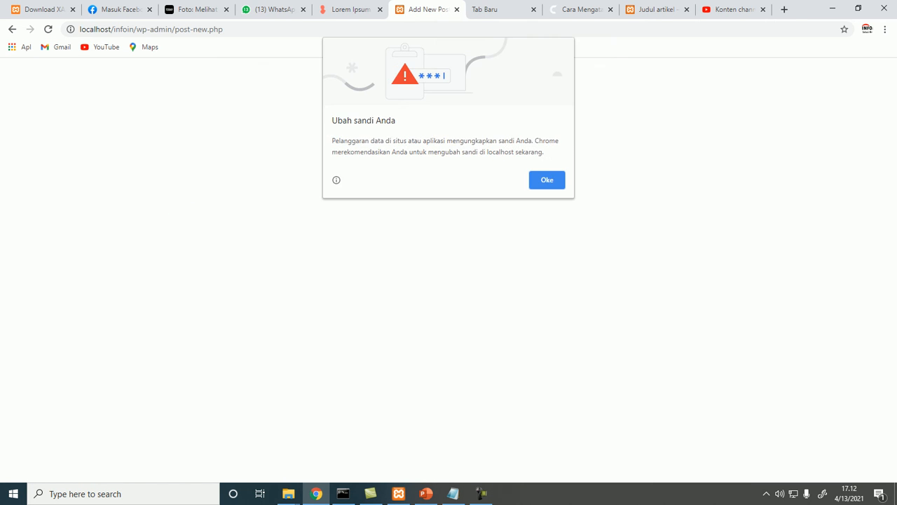
{"action": "left_click", "coordinate": [547, 180]}
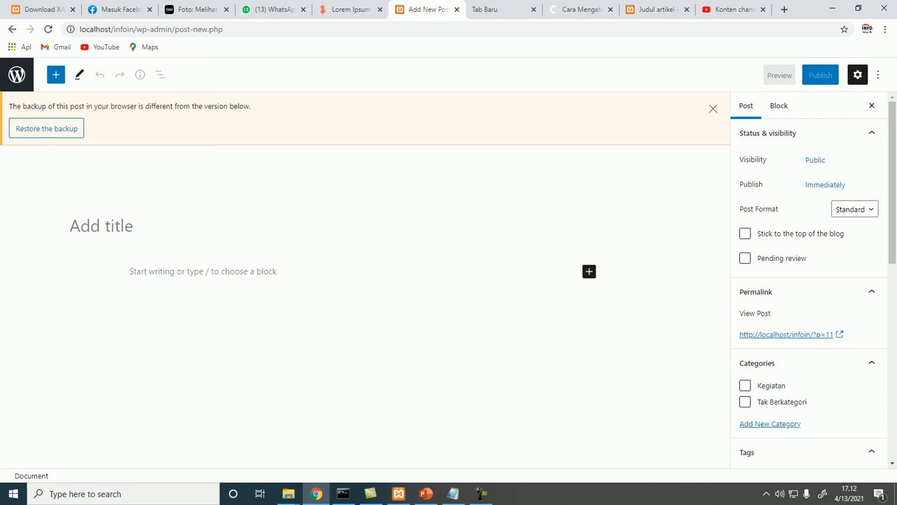
Dismiss the backup notice and assign the new post to the Kegiatan category
{"action": "left_click", "coordinate": [713, 108]}
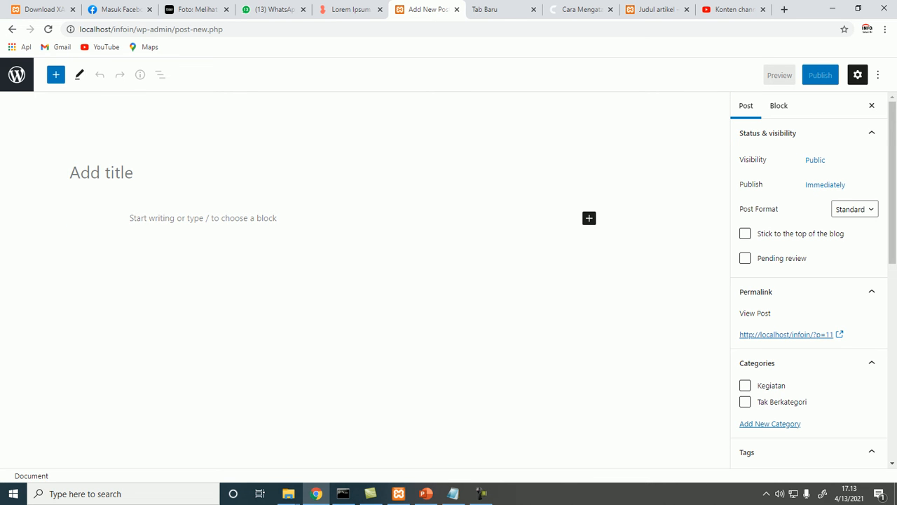
{"action": "left_click", "coordinate": [141, 218]}
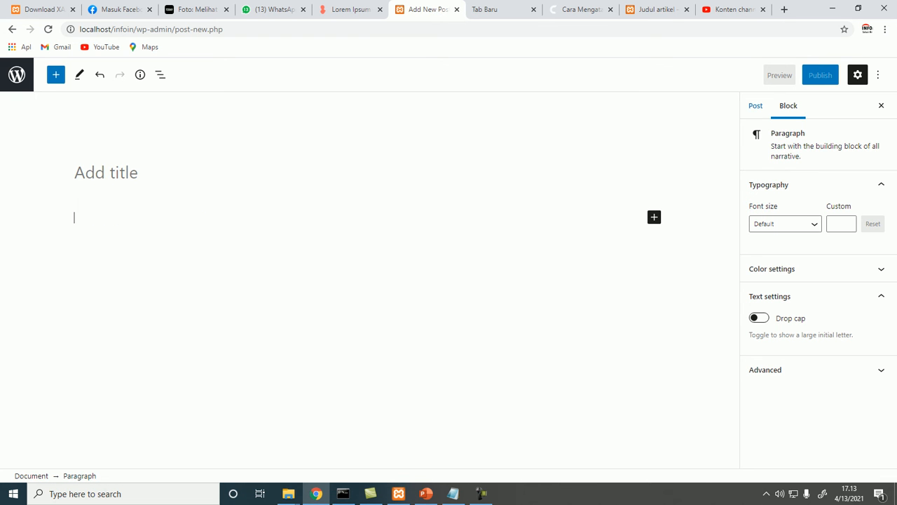
{"action": "left_click", "coordinate": [756, 106]}
{"action": "scroll", "coordinate": [808, 280], "scroll_direction": "down", "scroll_amount": 2}
{"action": "left_click", "coordinate": [744, 273]}
{"action": "scroll", "coordinate": [809, 281], "scroll_direction": "down", "scroll_amount": 1}
{"action": "left_click", "coordinate": [809, 321]}
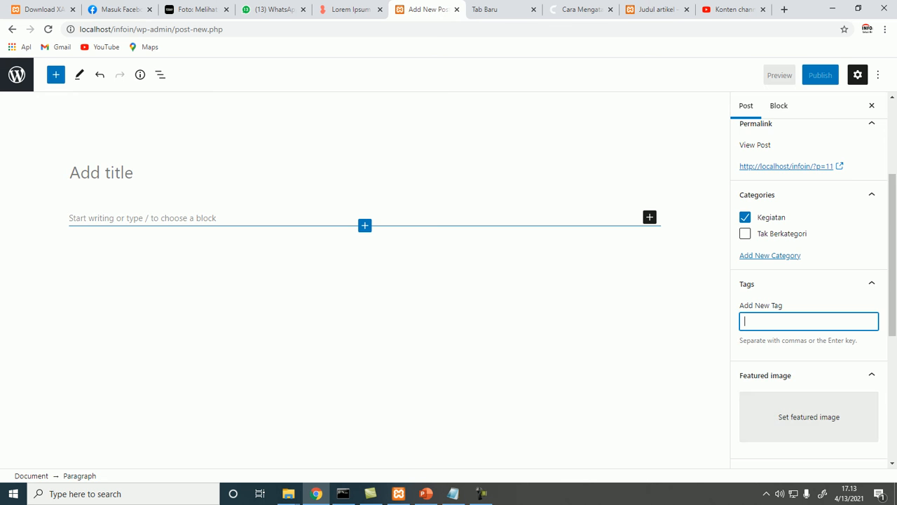
View the published Judul artikel post on the live site
{"action": "left_click", "coordinate": [656, 9]}
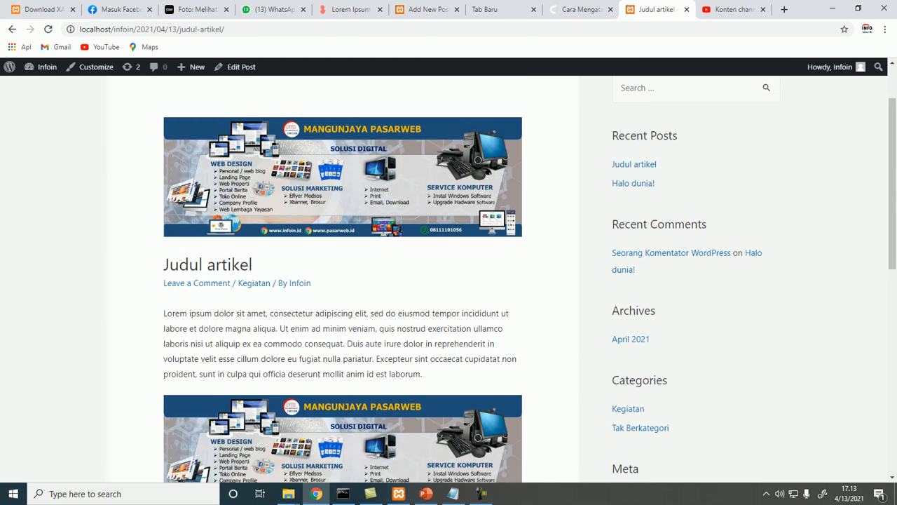
{"action": "scroll", "coordinate": [449, 280], "scroll_direction": "up", "scroll_amount": 2}
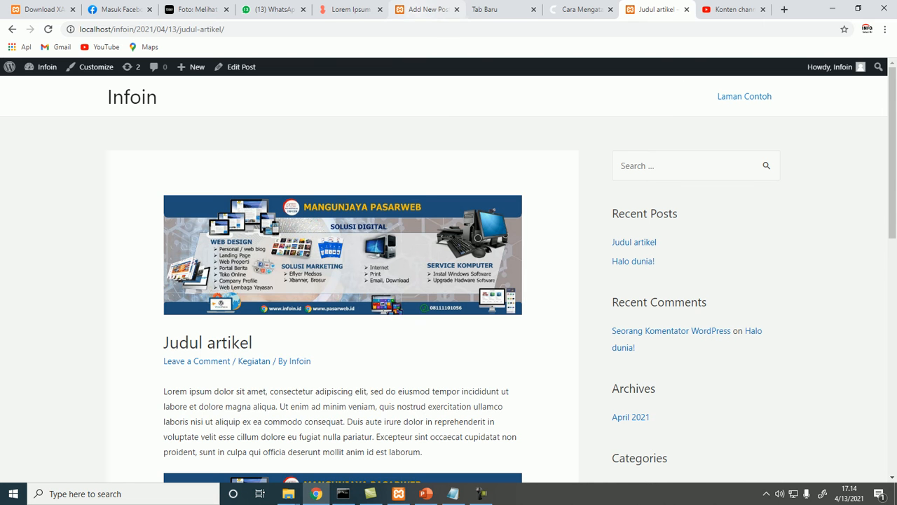
{"action": "left_click", "coordinate": [424, 9]}
{"action": "left_click", "coordinate": [656, 9]}
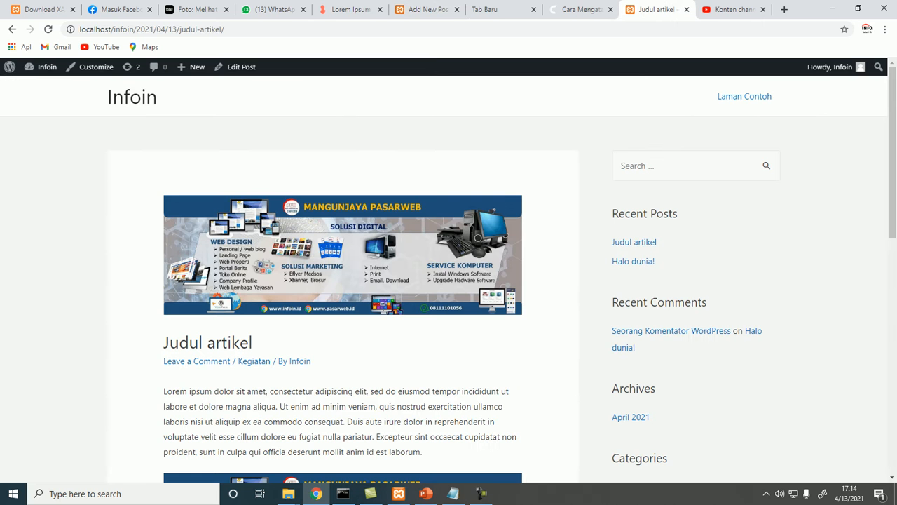
Create a navigation menu named Home and add the Laman Contoh page to it
{"action": "mouse_move", "coordinate": [47, 67]}
{"action": "left_click", "coordinate": [42, 86]}
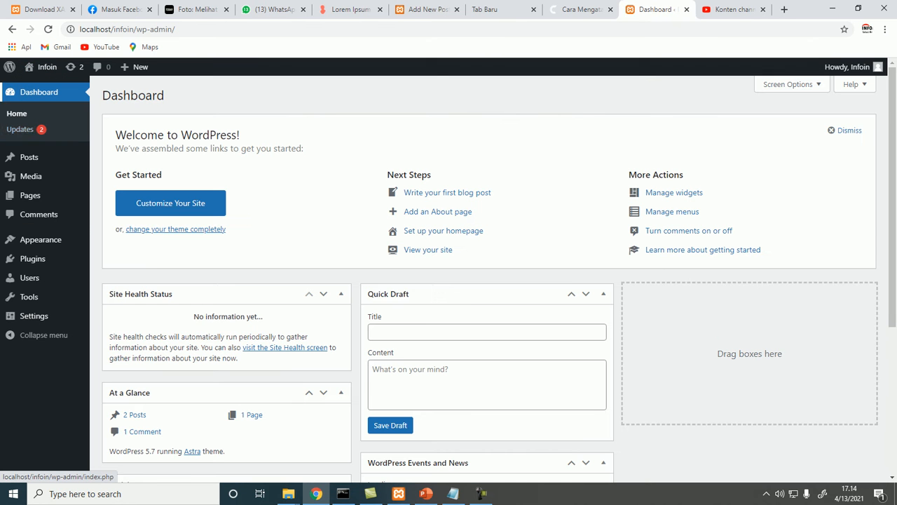
{"action": "mouse_move", "coordinate": [30, 196]}
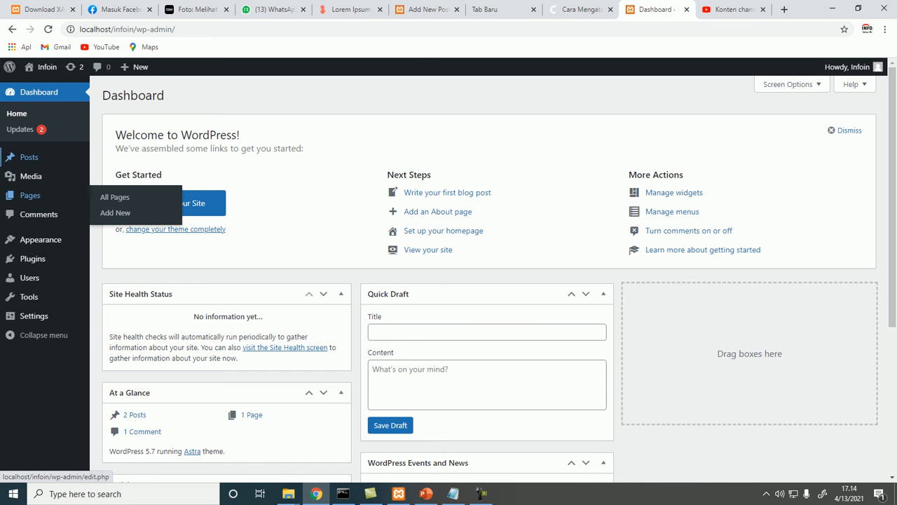
{"action": "mouse_move", "coordinate": [29, 157]}
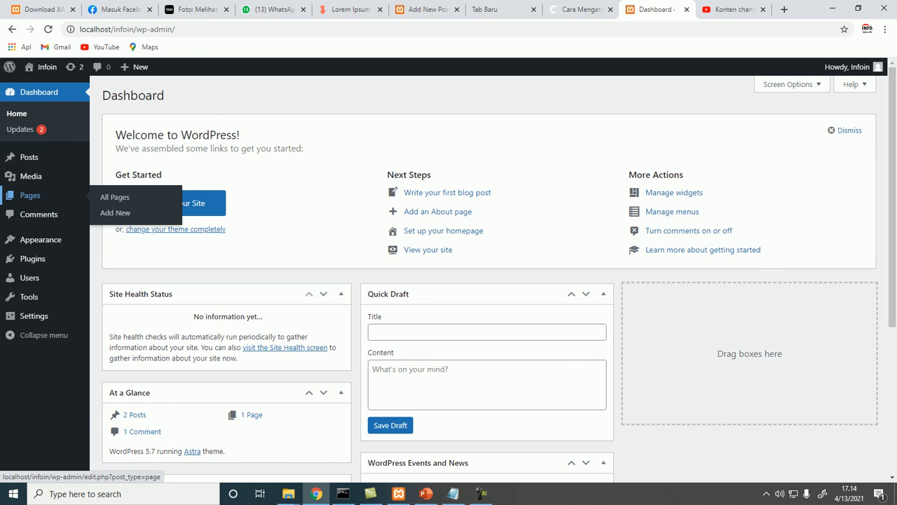
{"action": "mouse_move", "coordinate": [41, 239]}
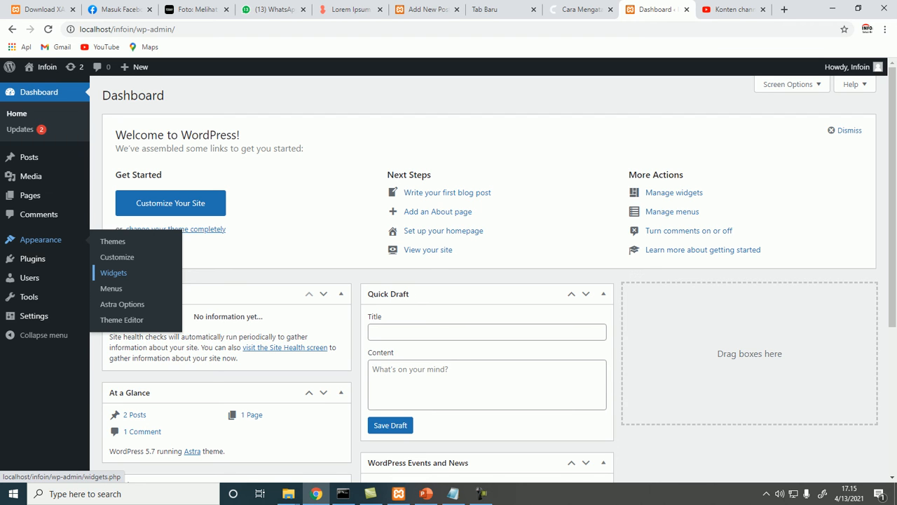
{"action": "left_click", "coordinate": [111, 288]}
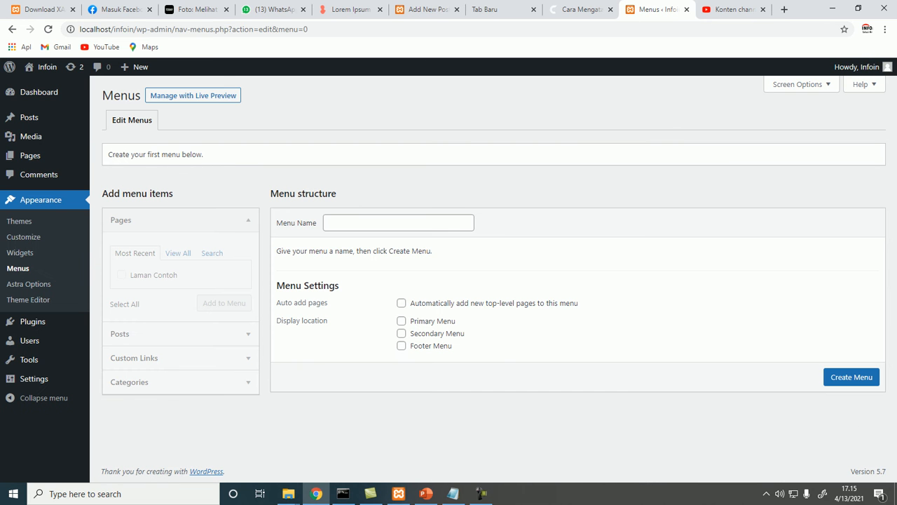
{"action": "left_click", "coordinate": [398, 223]}
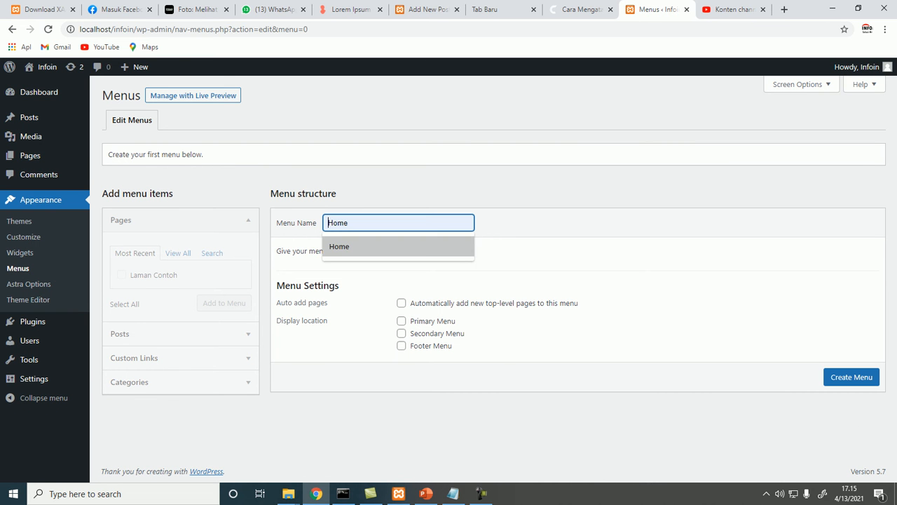
{"action": "key", "text": "Return"}
{"action": "key", "text": "Return"}
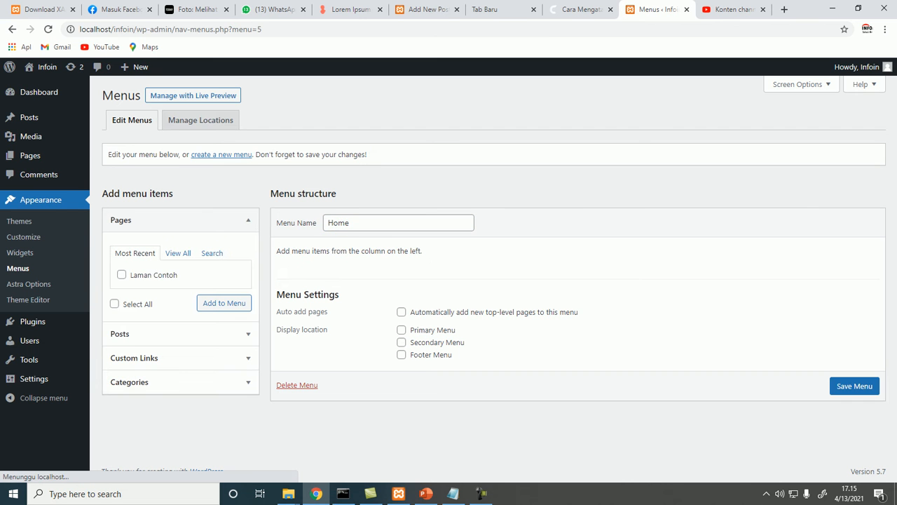
{"action": "left_click", "coordinate": [154, 274]}
{"action": "left_click", "coordinate": [115, 303]}
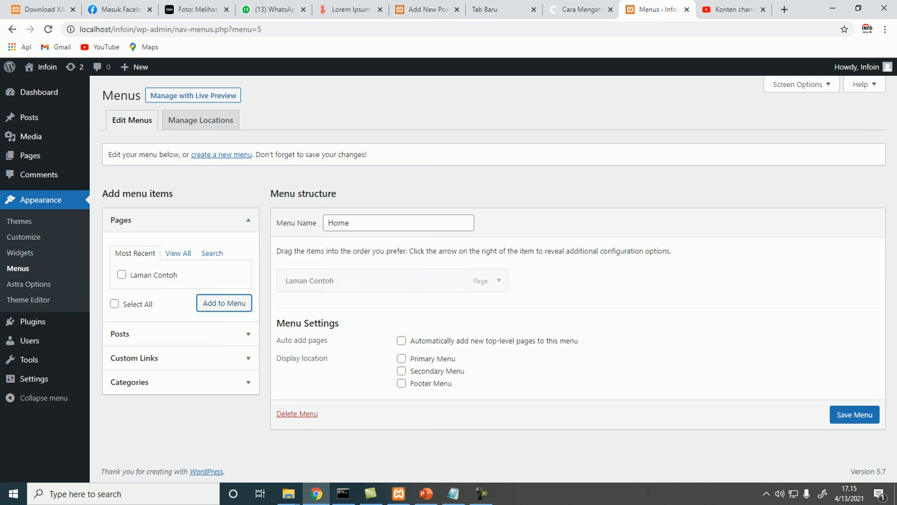
Enable auto-adding new top-level pages, set the display location to Primary Menu, and save the menu
{"action": "left_click", "coordinate": [401, 341]}
{"action": "left_click", "coordinate": [401, 358]}
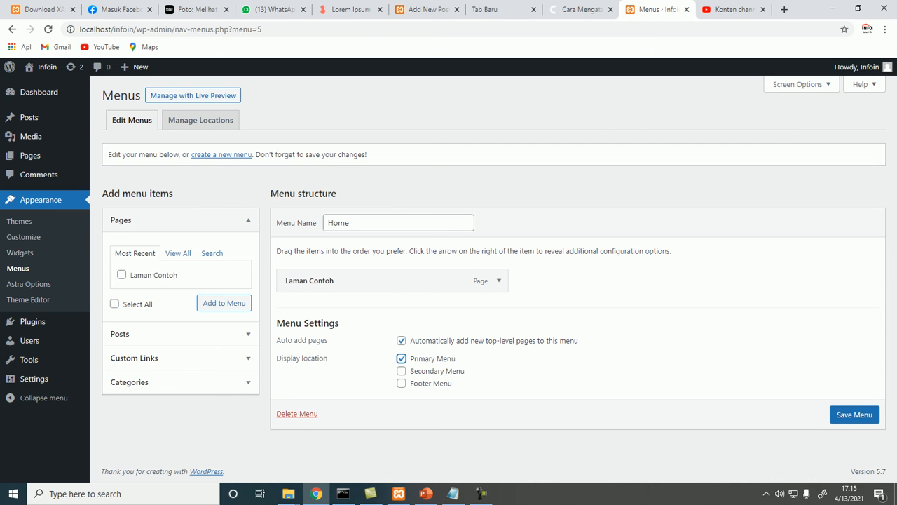
{"action": "left_click", "coordinate": [854, 414]}
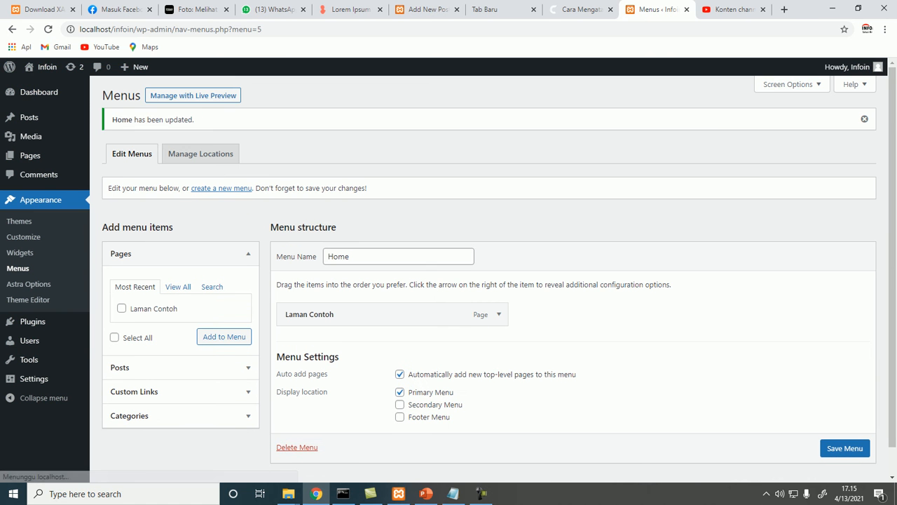
Open the site's front page in a new tab and compare its header menu with the menu settings
{"action": "mouse_move", "coordinate": [44, 67]}
{"action": "right_click", "coordinate": [44, 85]}
{"action": "left_click", "coordinate": [84, 90]}
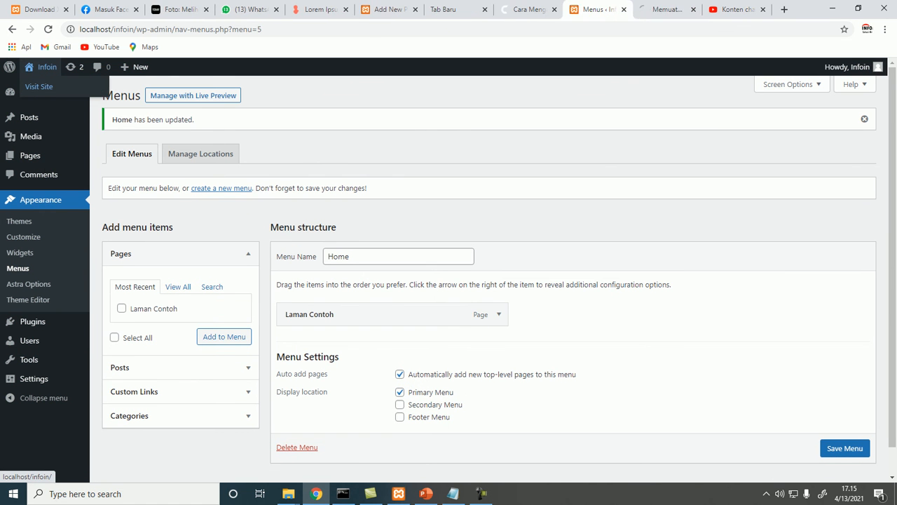
{"action": "left_click", "coordinate": [662, 9]}
{"action": "scroll", "coordinate": [444, 259], "scroll_direction": "down", "scroll_amount": 3}
{"action": "scroll", "coordinate": [443, 260], "scroll_direction": "up", "scroll_amount": 3}
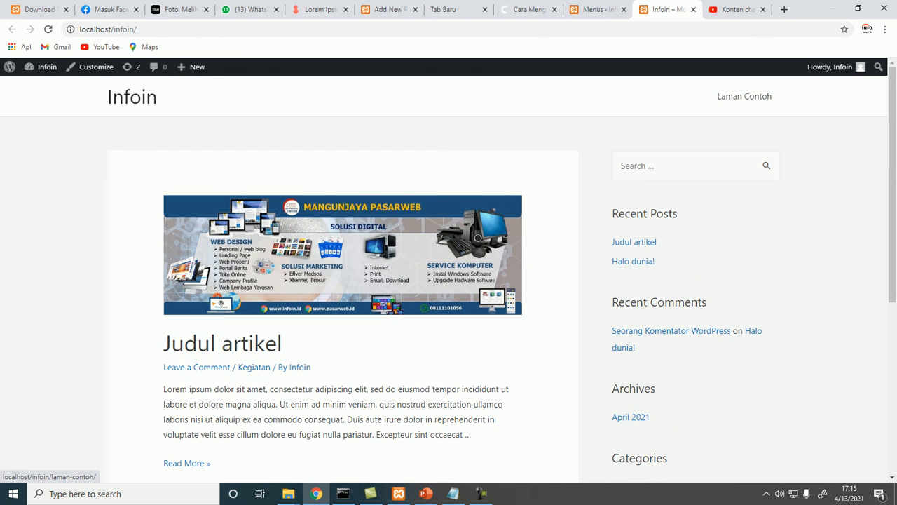
{"action": "left_click", "coordinate": [597, 10]}
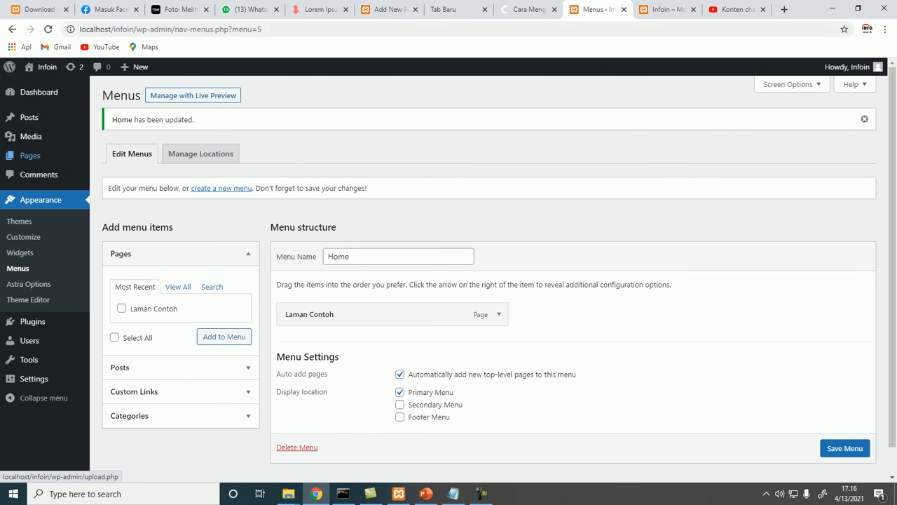
{"action": "left_click", "coordinate": [667, 9]}
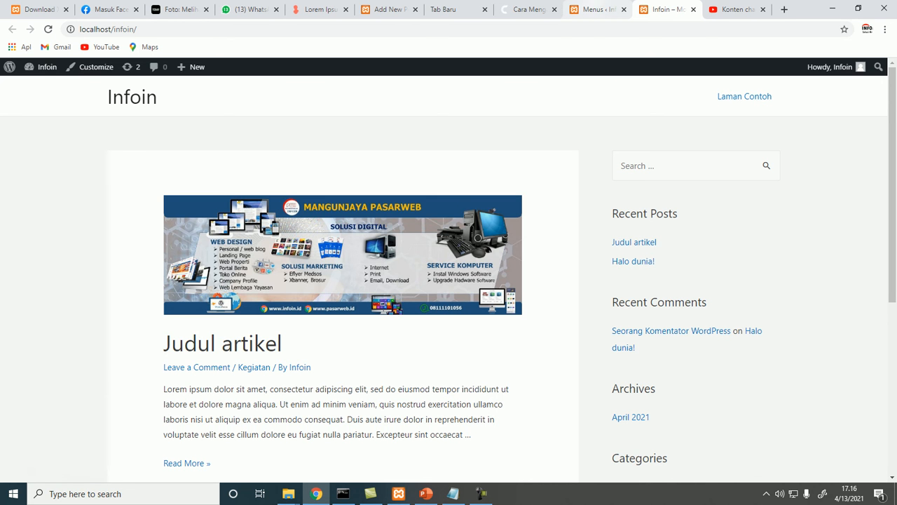
{"action": "left_click", "coordinate": [596, 9]}
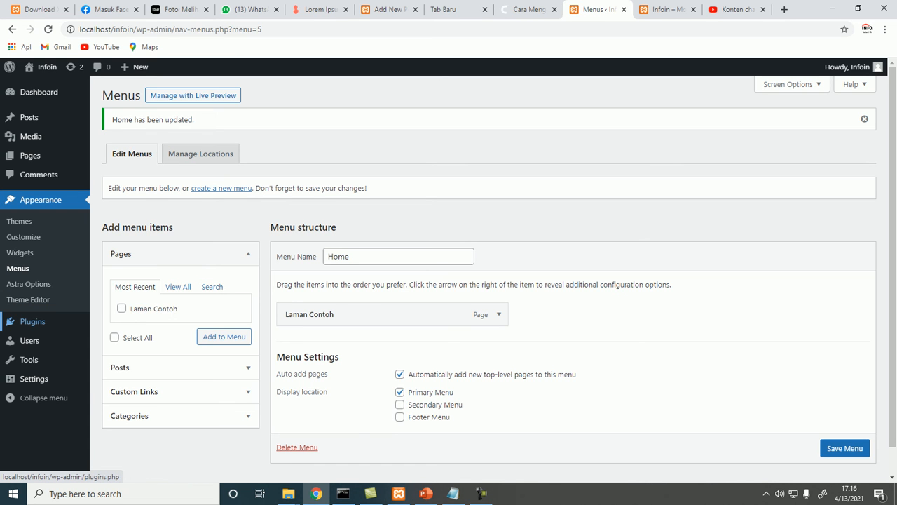
Activate the Akismet Anti-Spam plugin and return to the installed plugins list
{"action": "left_click", "coordinate": [32, 321]}
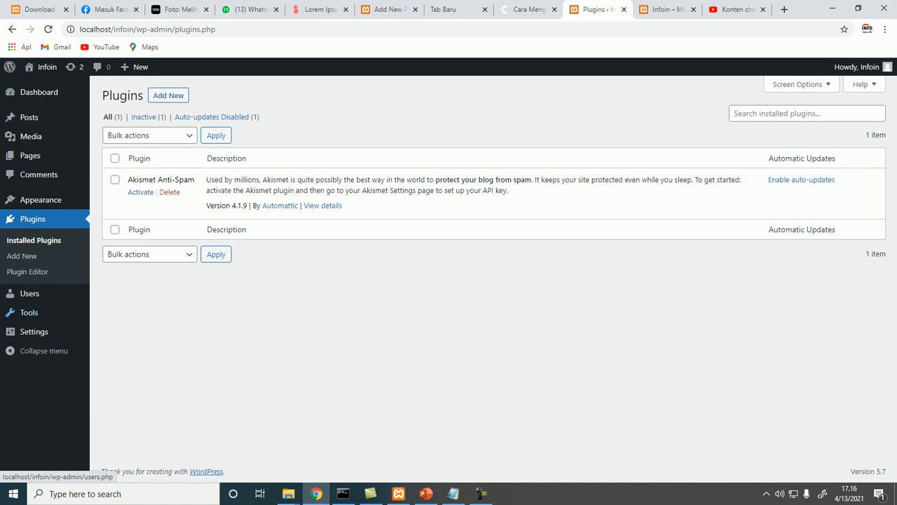
{"action": "left_click", "coordinate": [140, 192]}
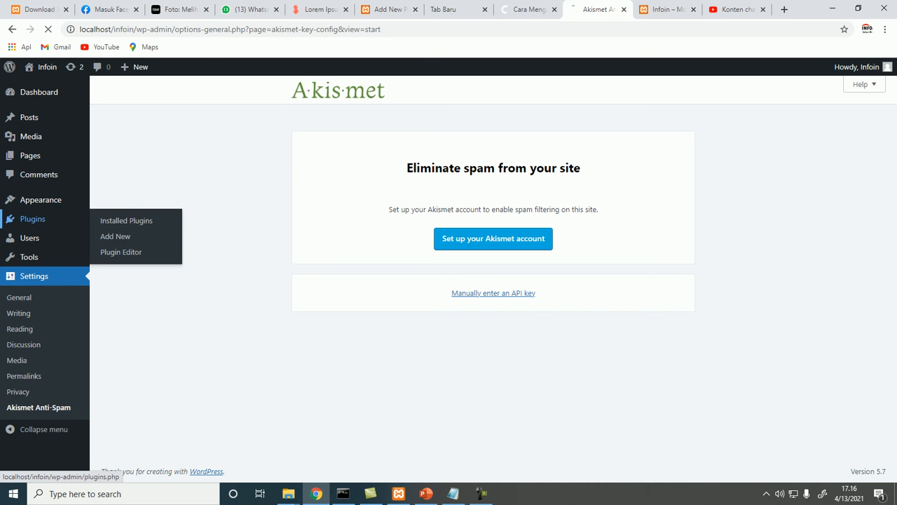
{"action": "left_click", "coordinate": [33, 219]}
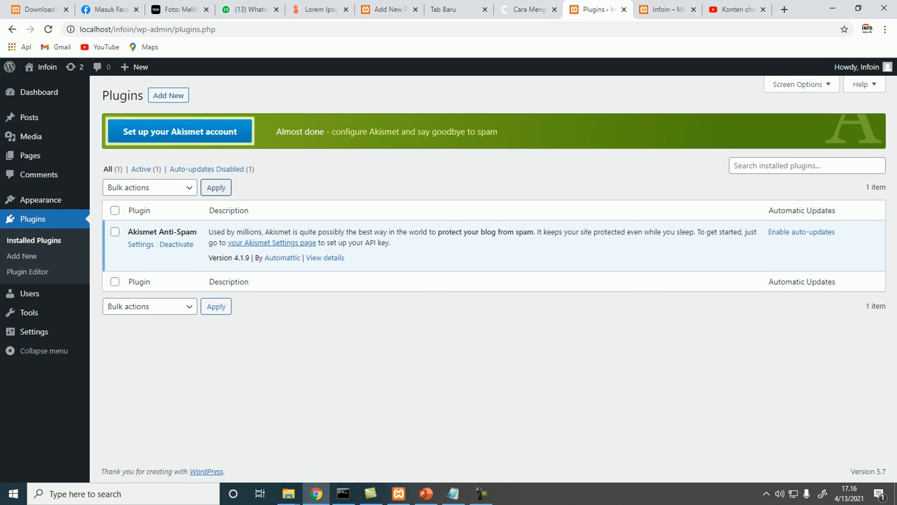
Browse the featured plugins on the Add Plugins screen, then return to the installed plugins
{"action": "left_click", "coordinate": [168, 95]}
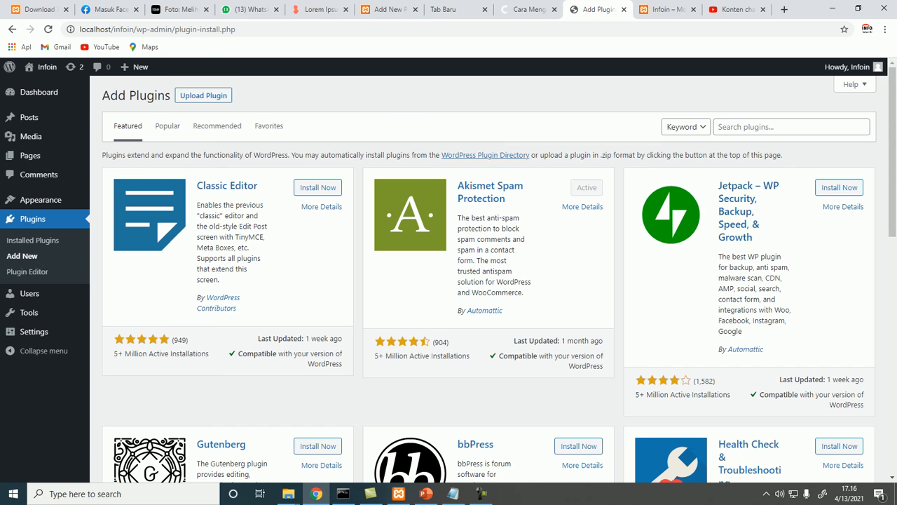
{"action": "scroll", "coordinate": [489, 281], "scroll_direction": "down", "scroll_amount": 5}
{"action": "scroll", "coordinate": [489, 280], "scroll_direction": "up", "scroll_amount": 4}
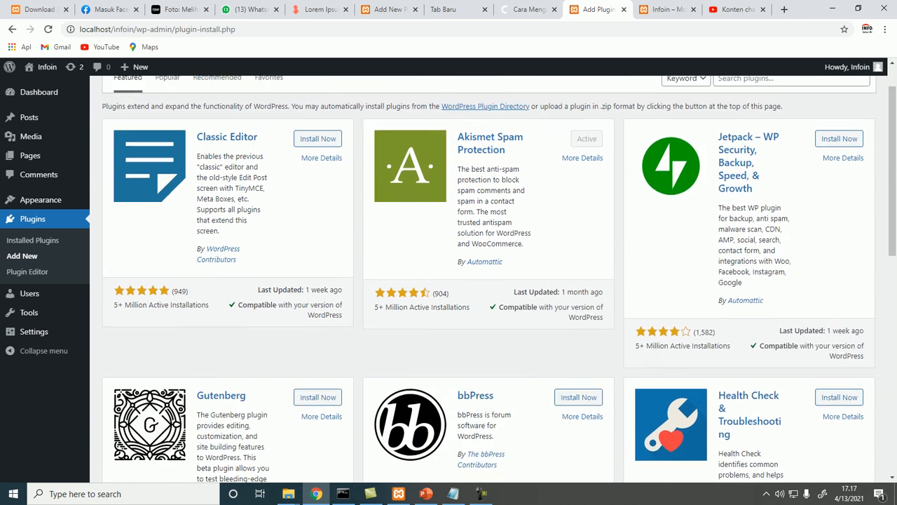
{"action": "scroll", "coordinate": [318, 196], "scroll_direction": "up", "scroll_amount": 1}
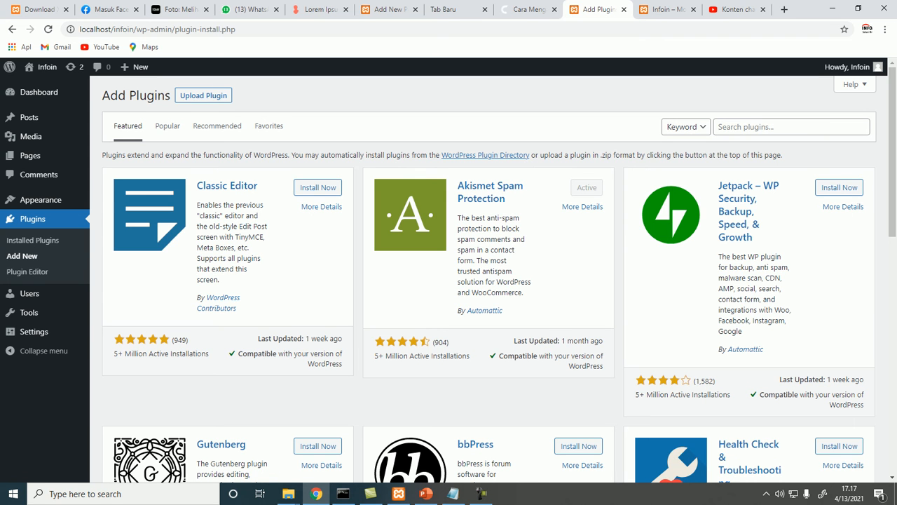
{"action": "scroll", "coordinate": [489, 278], "scroll_direction": "down", "scroll_amount": 2}
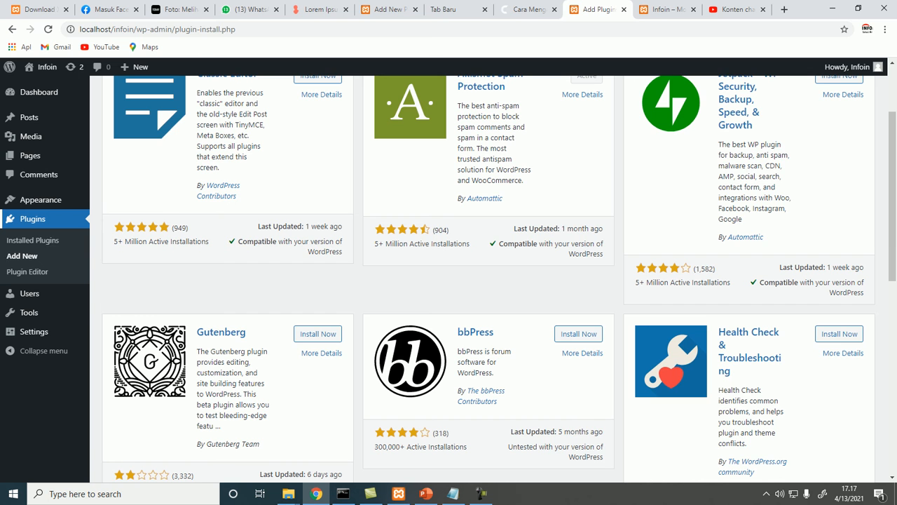
{"action": "left_click", "coordinate": [32, 239]}
{"action": "mouse_move", "coordinate": [41, 199]}
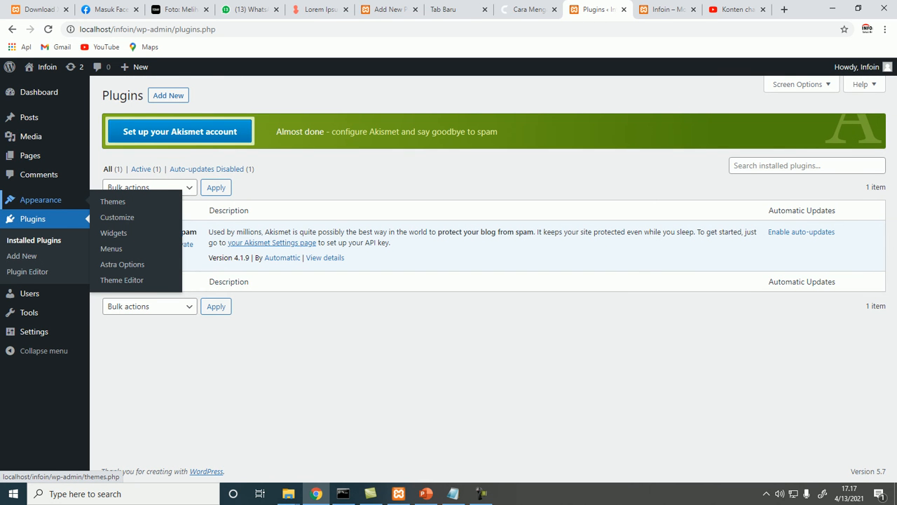
{"action": "left_click", "coordinate": [121, 280]}
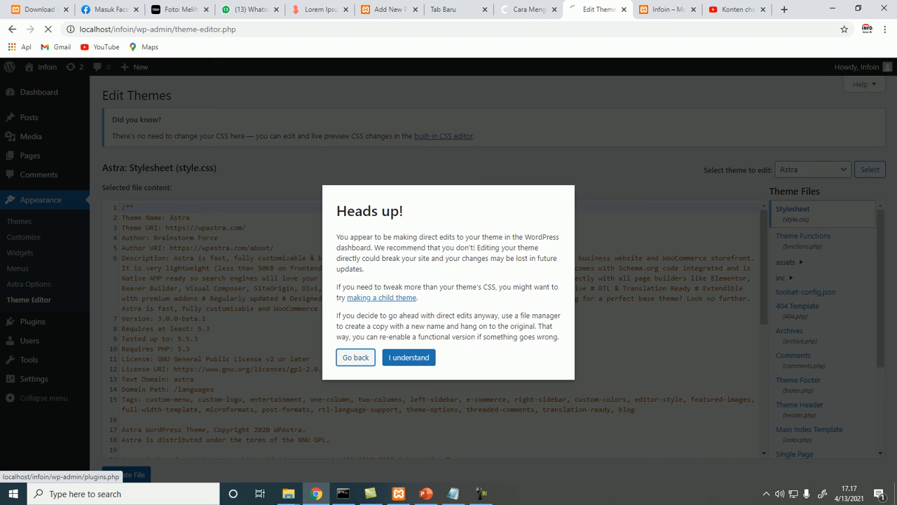
{"action": "left_click", "coordinate": [356, 357]}
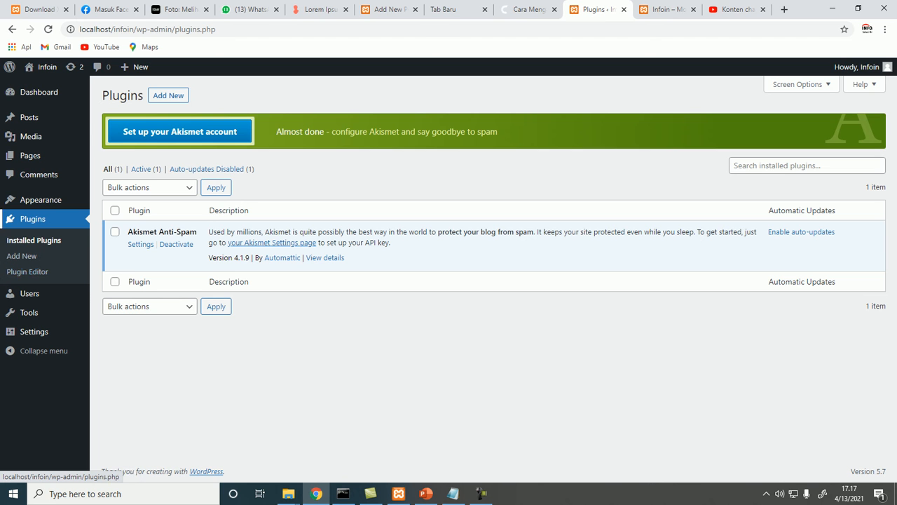
Open the Theme Editor, accept the warning, and view the Astra theme's toolset-config.json file
{"action": "mouse_move", "coordinate": [40, 200]}
{"action": "left_click", "coordinate": [121, 280]}
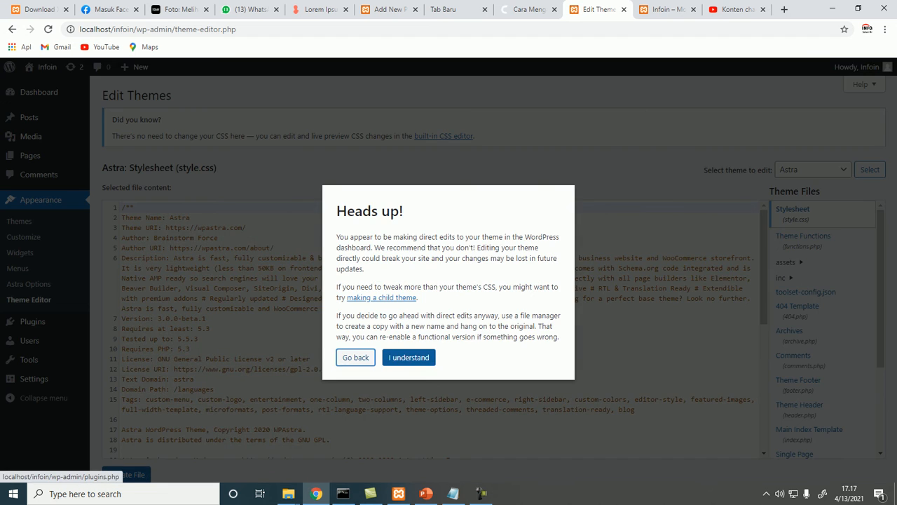
{"action": "left_click", "coordinate": [408, 357]}
{"action": "scroll", "coordinate": [429, 330], "scroll_direction": "down", "scroll_amount": 5}
{"action": "left_click", "coordinate": [796, 291]}
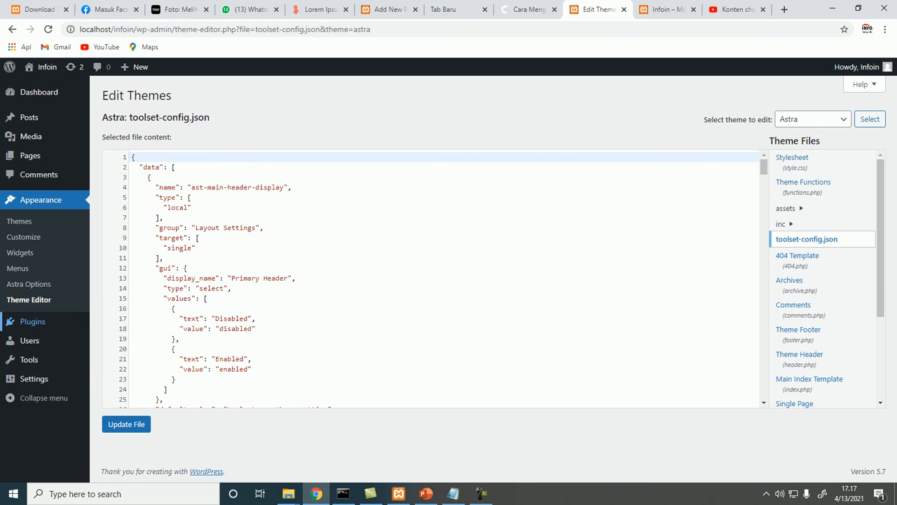
Review the Users list and its role choices, then open the Add New User form
{"action": "mouse_move", "coordinate": [33, 321]}
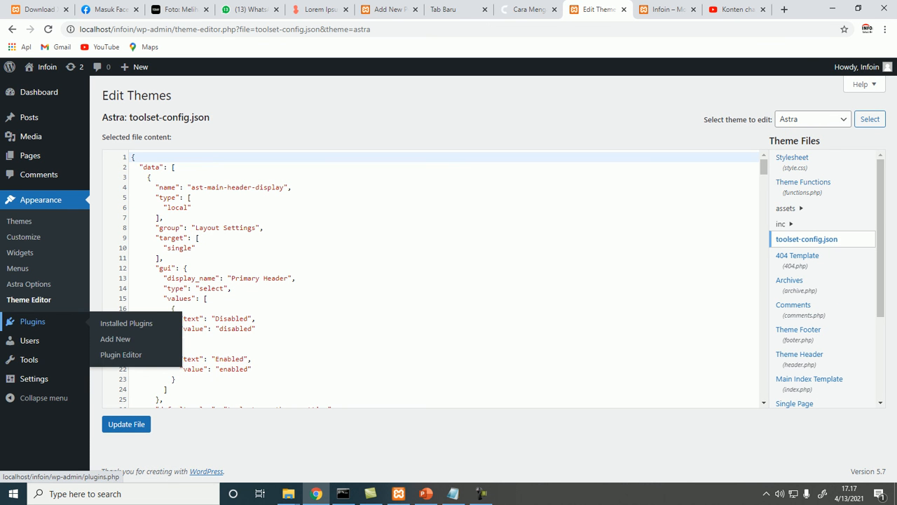
{"action": "left_click", "coordinate": [113, 342]}
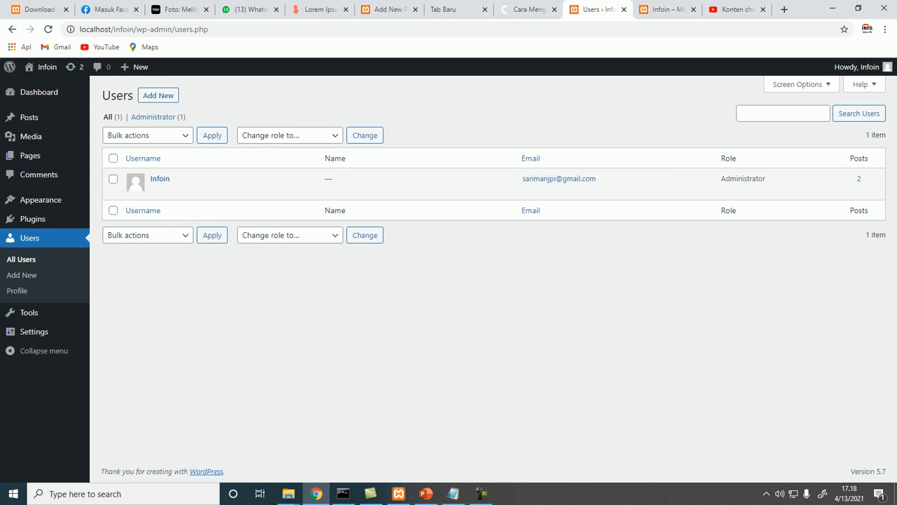
{"action": "left_click", "coordinate": [290, 135]}
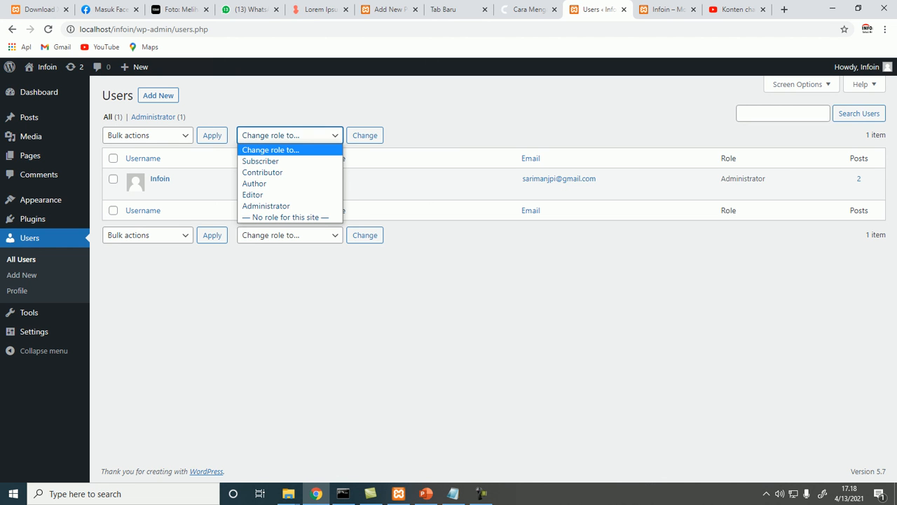
{"action": "key", "text": "Down"}
{"action": "key", "text": "Down"}
{"action": "key", "text": "Down"}
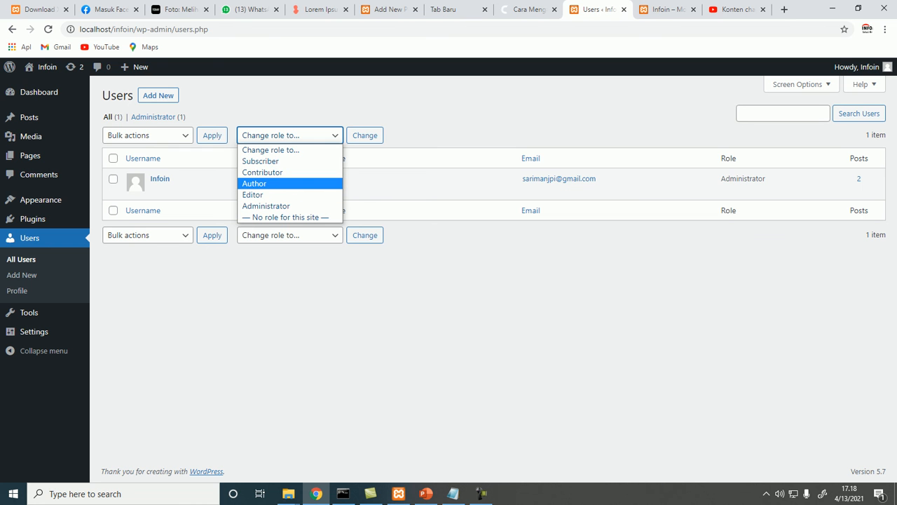
{"action": "left_click", "coordinate": [158, 95]}
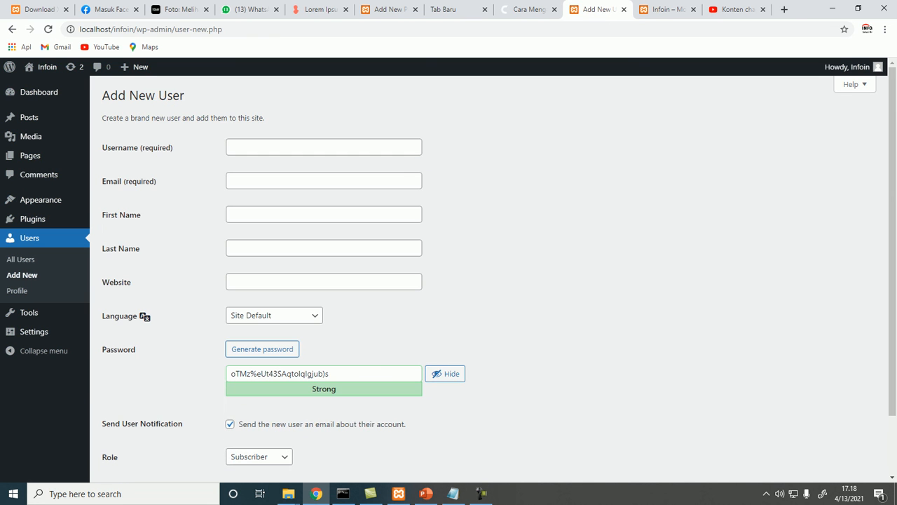
Open the Export tool and download an export file containing all content
{"action": "scroll", "coordinate": [448, 280], "scroll_direction": "down", "scroll_amount": 1}
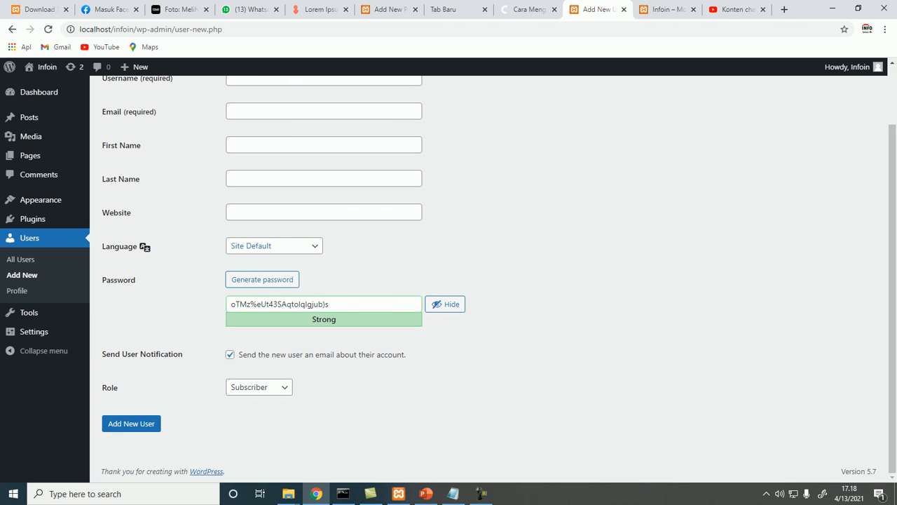
{"action": "left_click", "coordinate": [243, 388]}
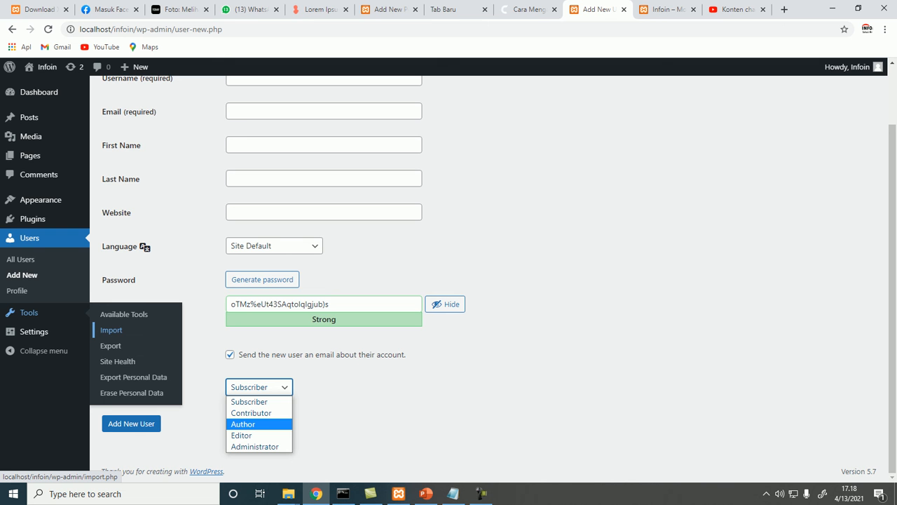
{"action": "left_click", "coordinate": [111, 346]}
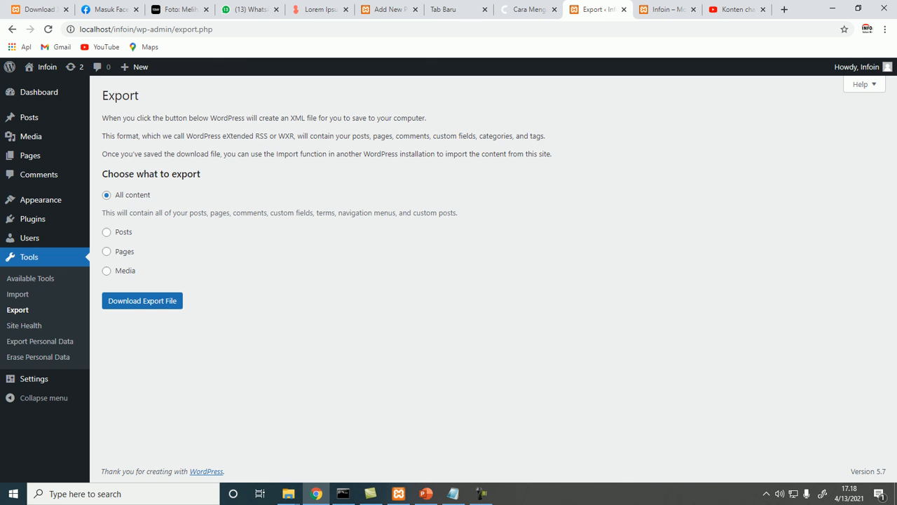
{"action": "left_click", "coordinate": [143, 300]}
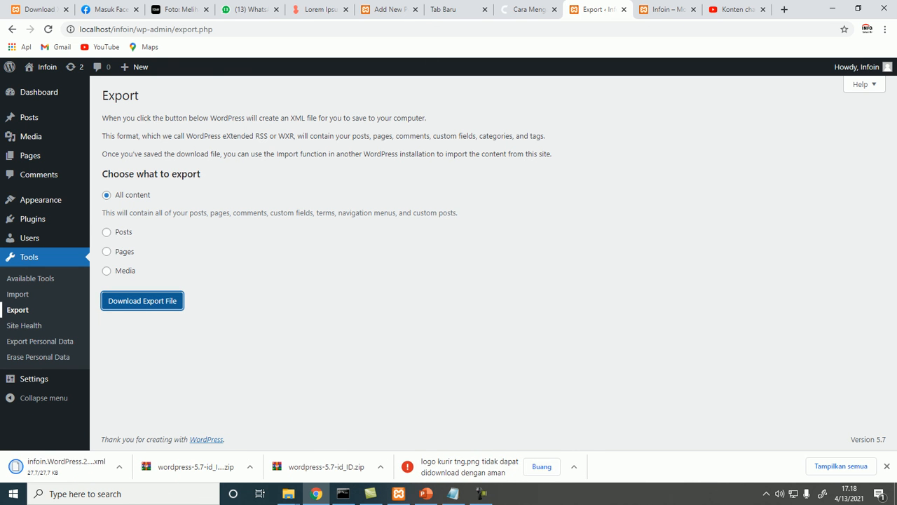
Open the Import tool and install the WordPress importer
{"action": "left_click", "coordinate": [18, 293]}
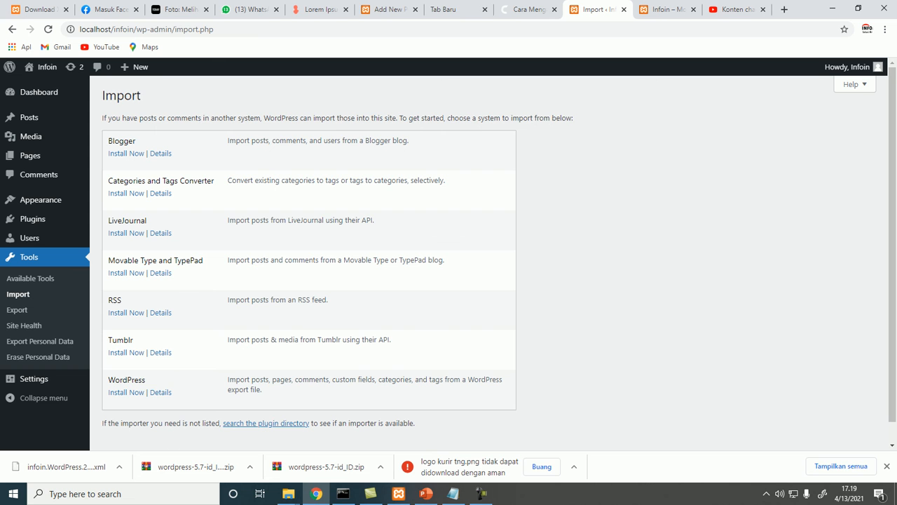
{"action": "left_click", "coordinate": [126, 392]}
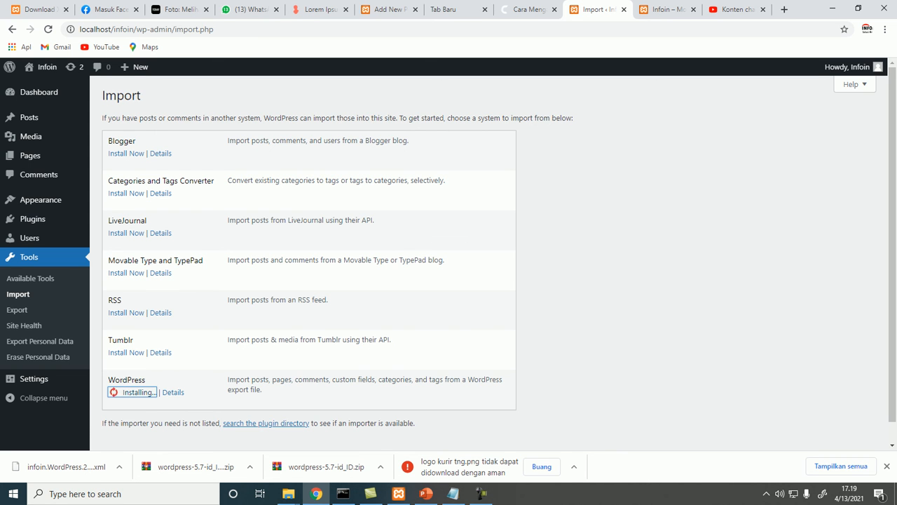
{"action": "mouse_move", "coordinate": [34, 379]}
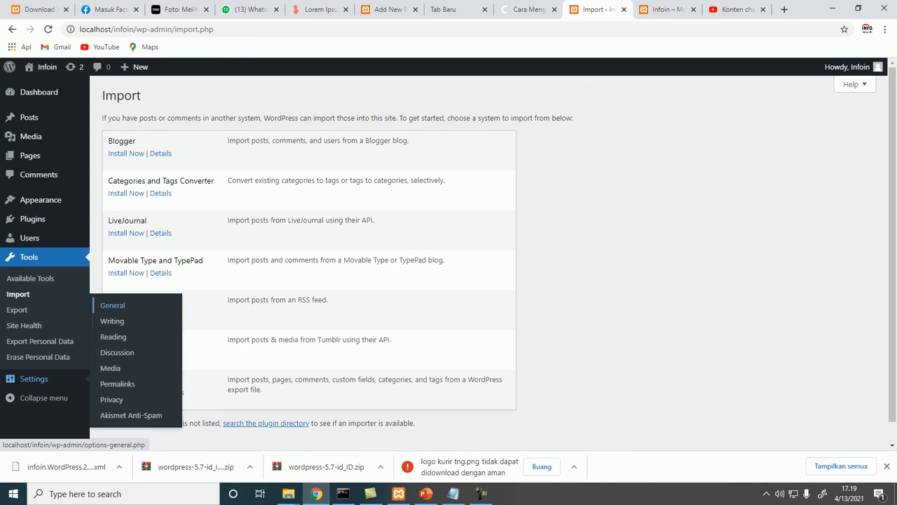
Open General Settings and set the Tagline to Jasa Infoin
{"action": "left_click", "coordinate": [112, 305]}
{"action": "left_click", "coordinate": [504, 92]}
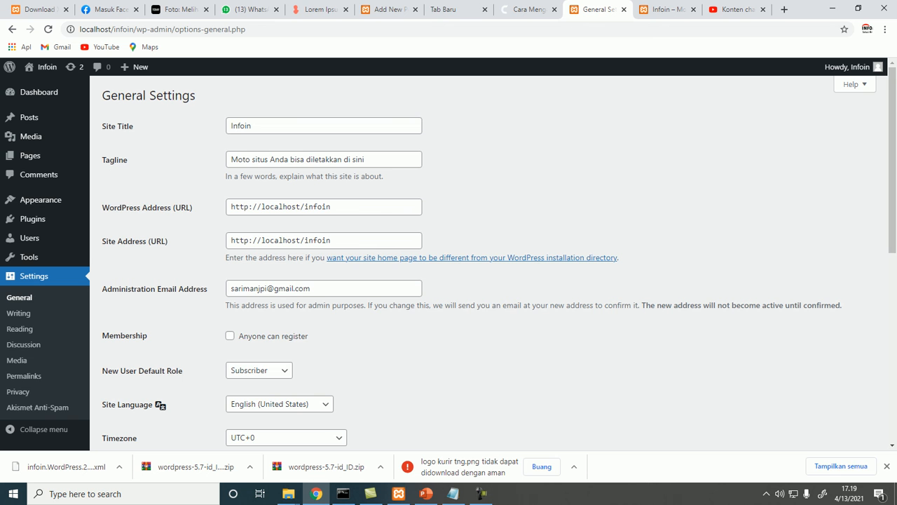
{"action": "scroll", "coordinate": [490, 259], "scroll_direction": "down", "scroll_amount": 3}
{"action": "scroll", "coordinate": [490, 260], "scroll_direction": "up", "scroll_amount": 3}
{"action": "left_click_drag", "start_coordinate": [255, 127], "coordinate": [229, 126]}
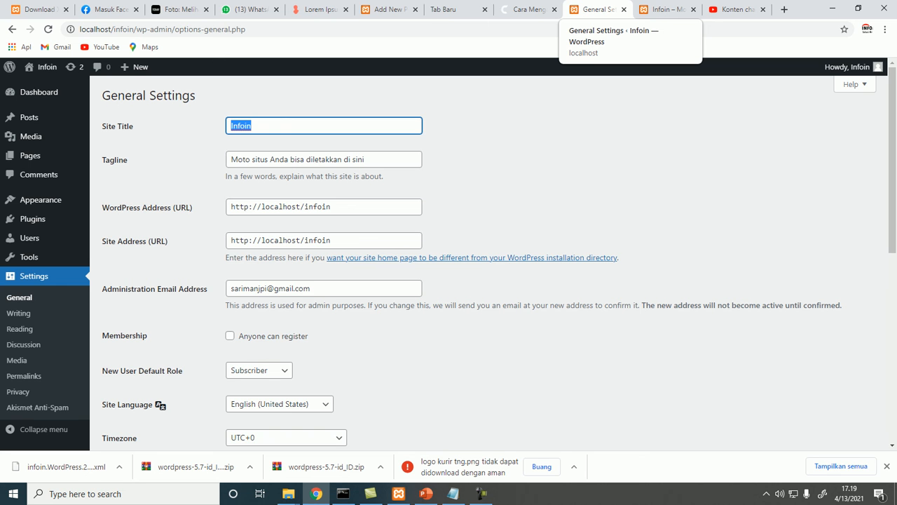
{"action": "key", "text": "Tab"}
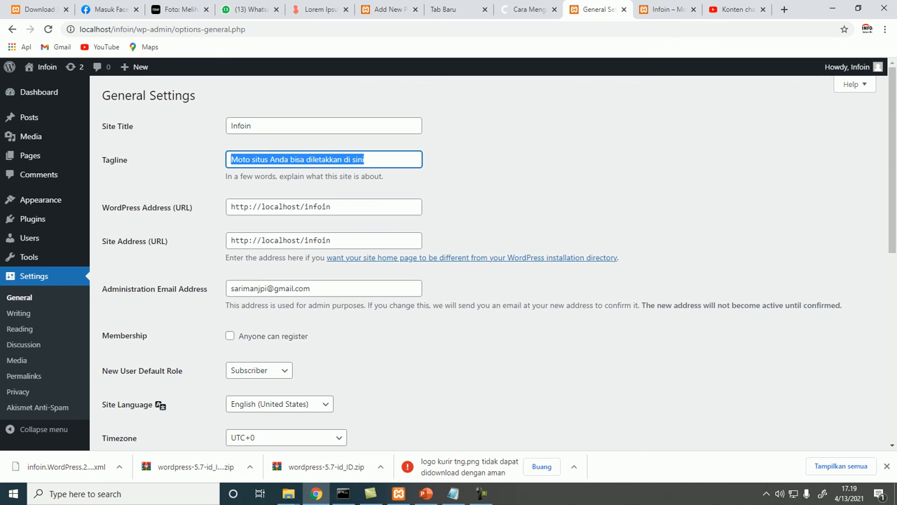
{"action": "key", "text": "shift+Tab"}
{"action": "key", "text": "ctrl+c"}
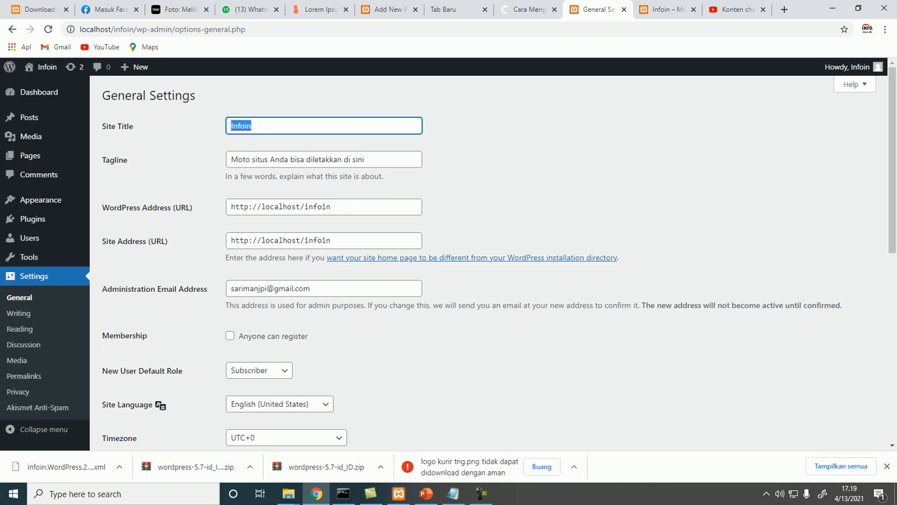
{"action": "key", "text": "Tab"}
{"action": "key", "text": "ctrl+v"}
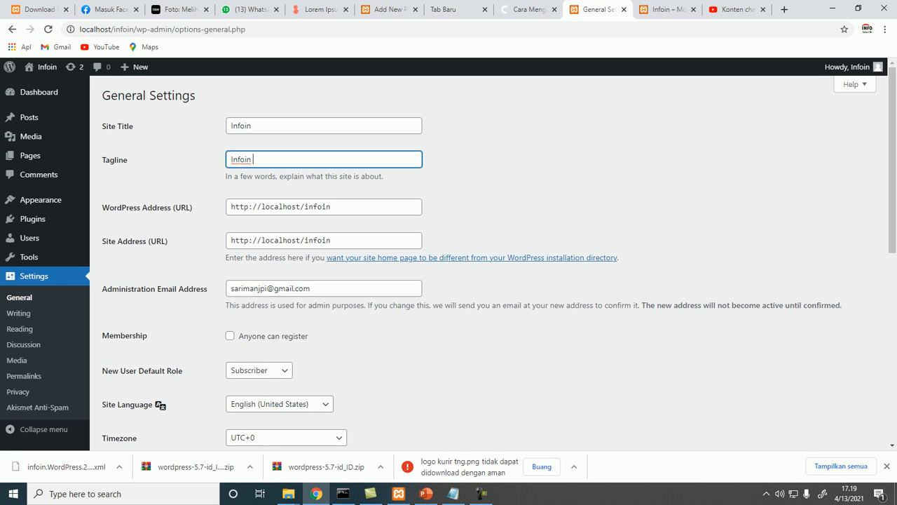
{"action": "key", "text": "Left"}
{"action": "key", "text": "Left"}
{"action": "key", "text": "Left"}
{"action": "type", "text": "jASA"}
{"action": "key", "text": "BackSpace"}
{"action": "key", "text": "BackSpace"}
{"action": "key", "text": "BackSpace"}
{"action": "key", "text": "BackSpace"}
{"action": "key", "text": "BackSpace"}
{"action": "type", "text": "Jasa"}
Review the site address fields and save the general settings
{"action": "left_click_drag", "start_coordinate": [331, 241], "coordinate": [252, 241]}
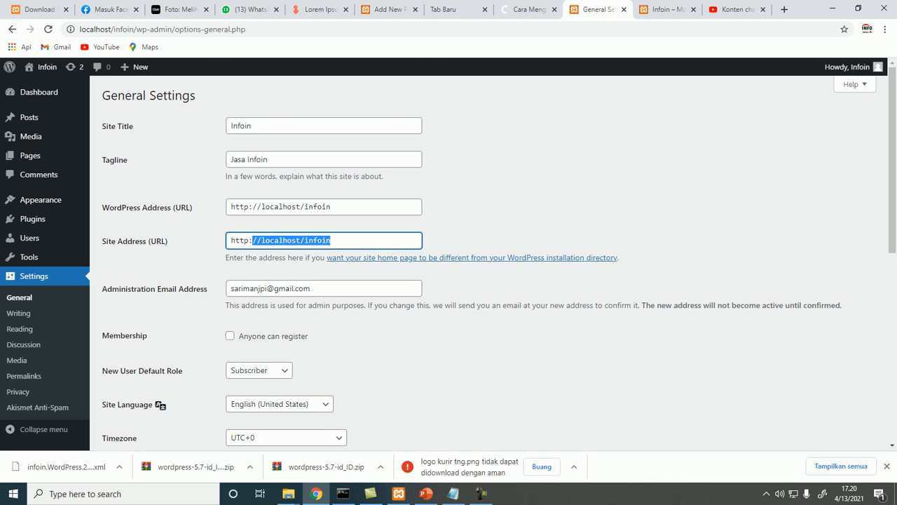
{"action": "left_click", "coordinate": [251, 207]}
{"action": "scroll", "coordinate": [251, 150], "scroll_direction": "down", "scroll_amount": 1}
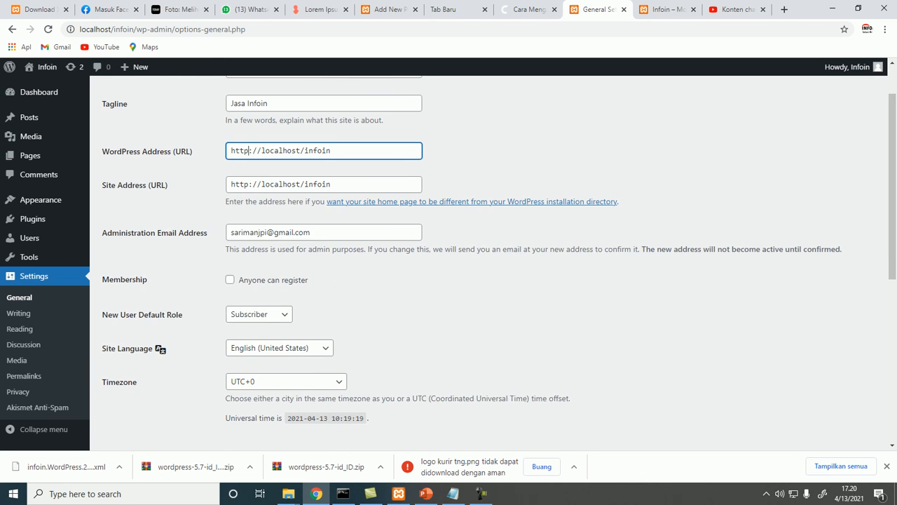
{"action": "scroll", "coordinate": [449, 259], "scroll_direction": "down", "scroll_amount": 1}
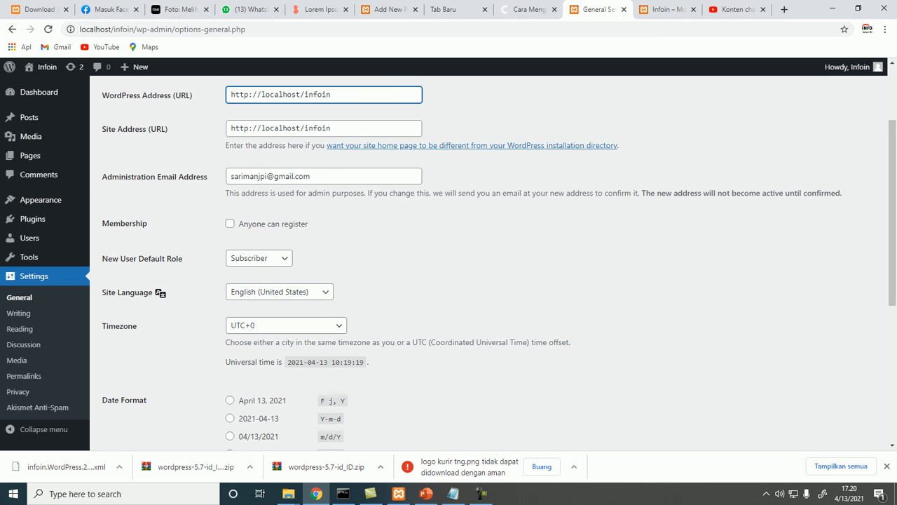
{"action": "scroll", "coordinate": [448, 259], "scroll_direction": "down", "scroll_amount": 2}
{"action": "scroll", "coordinate": [449, 259], "scroll_direction": "down", "scroll_amount": 3}
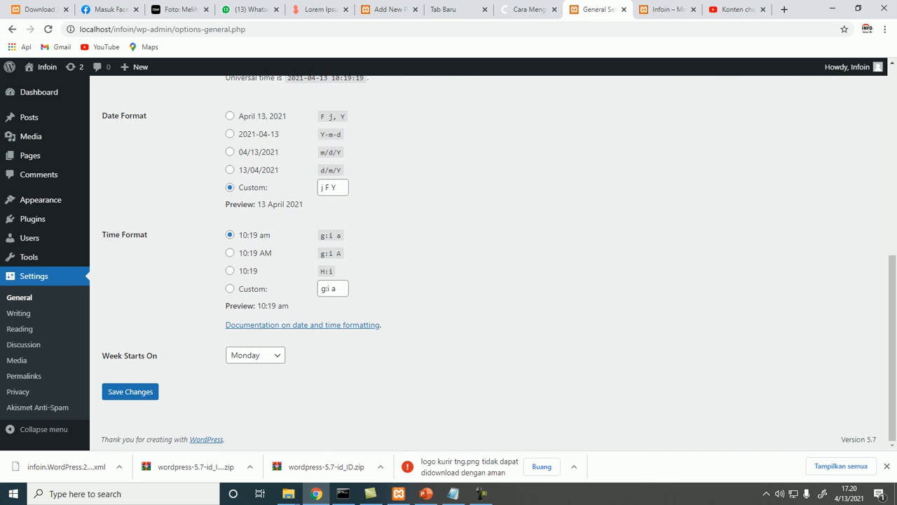
{"action": "scroll", "coordinate": [449, 259], "scroll_direction": "up", "scroll_amount": 6}
{"action": "scroll", "coordinate": [448, 259], "scroll_direction": "down", "scroll_amount": 6}
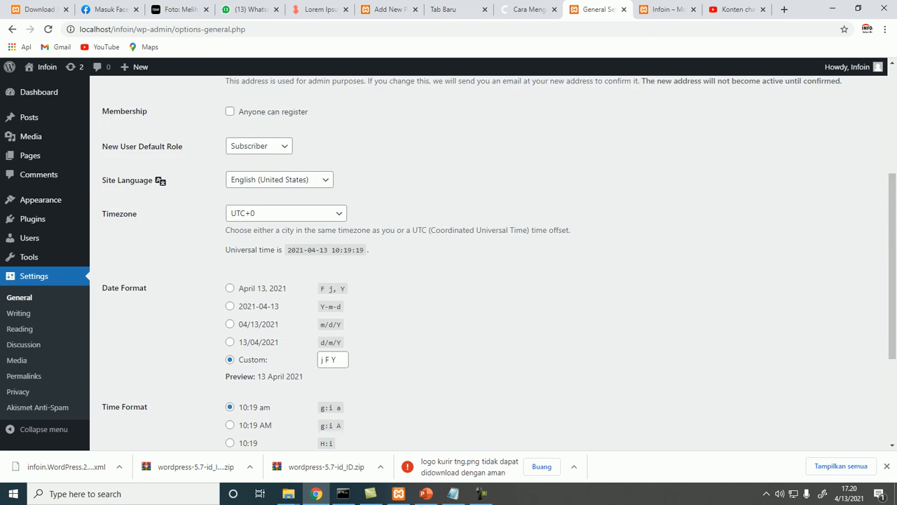
{"action": "left_click", "coordinate": [131, 391]}
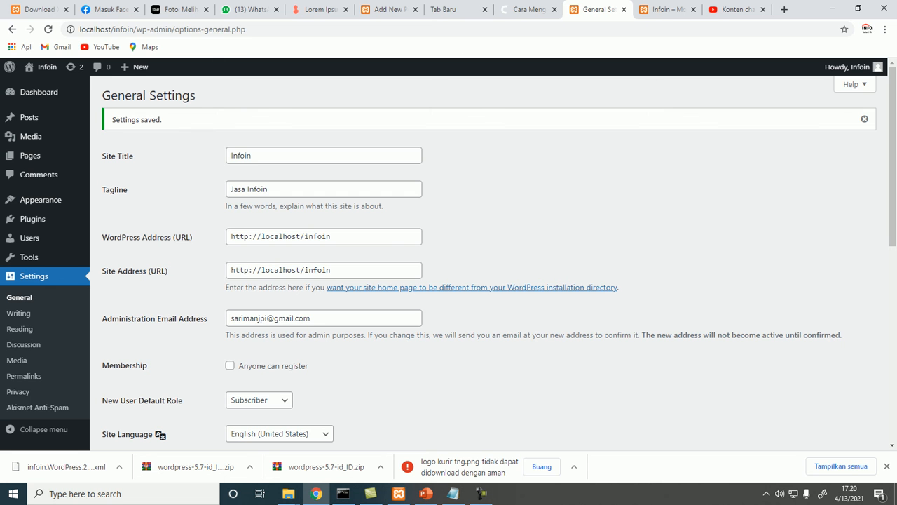
Open Writing Settings and review the default post category choices
{"action": "left_click", "coordinate": [19, 313]}
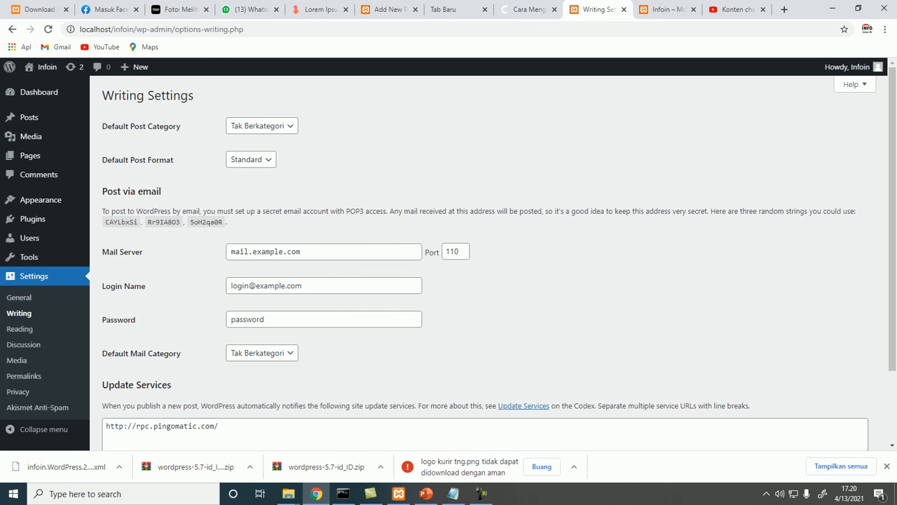
{"action": "left_click", "coordinate": [252, 126]}
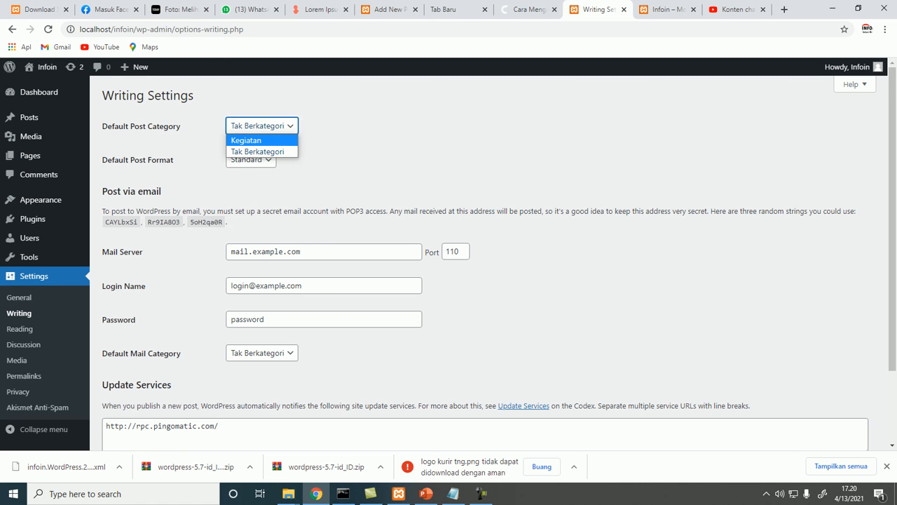
{"action": "left_click", "coordinate": [359, 139]}
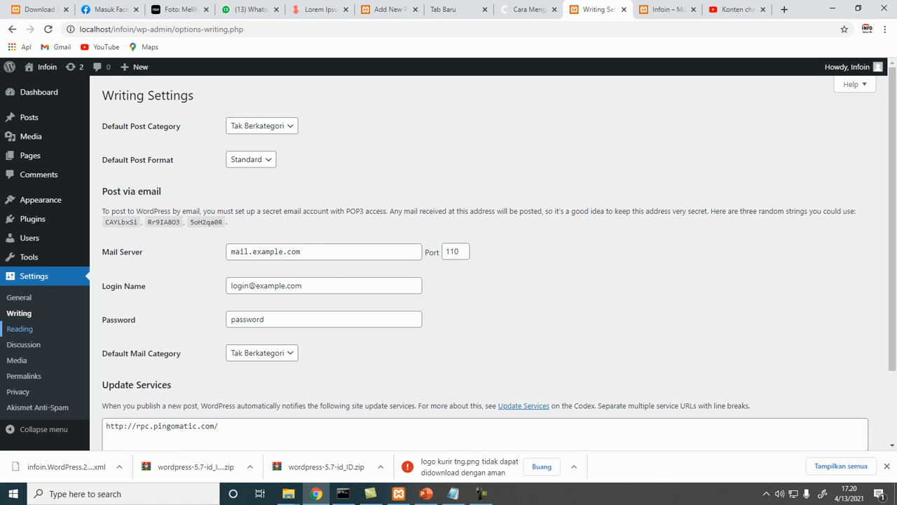
In Reading Settings, switch the homepage display to a static page and open the homepage choices
{"action": "left_click", "coordinate": [20, 328]}
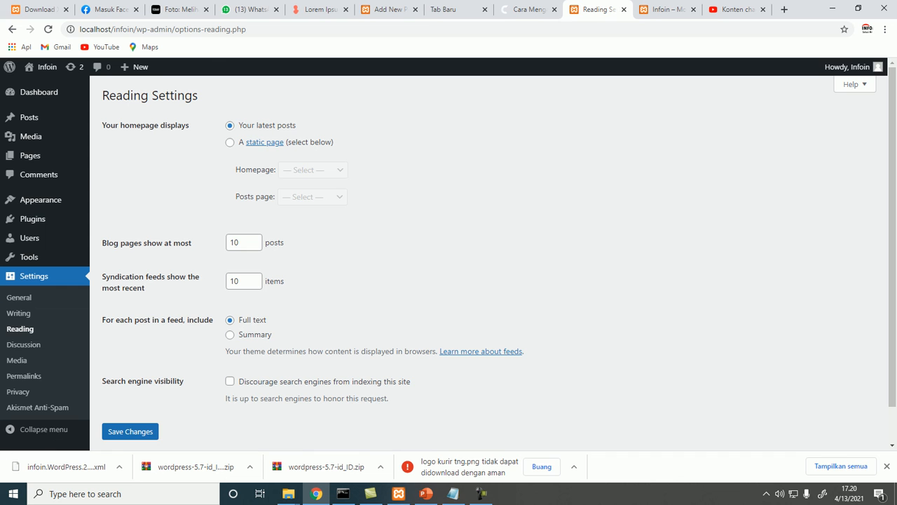
{"action": "left_click", "coordinate": [230, 143]}
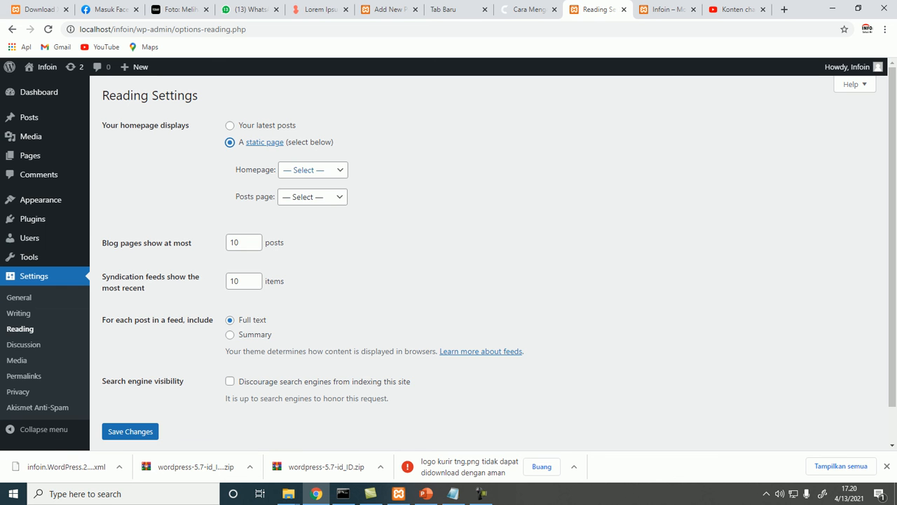
{"action": "left_click", "coordinate": [312, 170]}
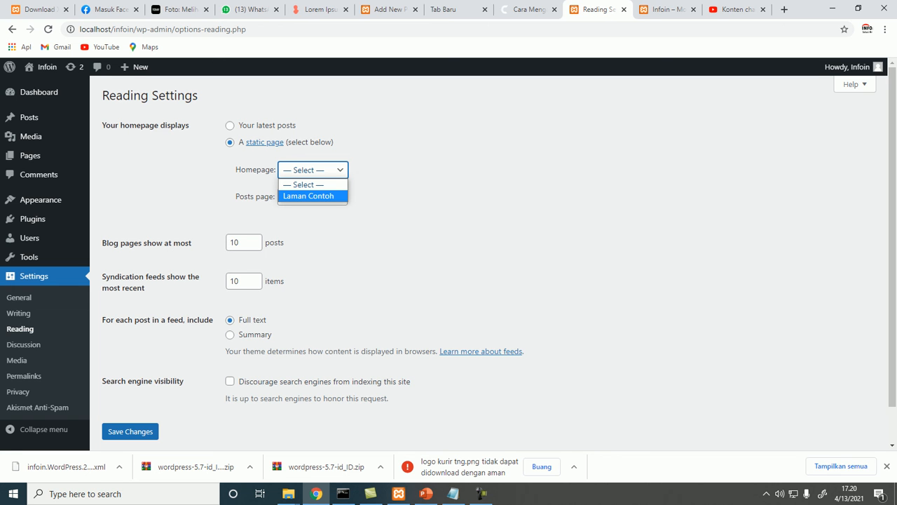
{"action": "left_click", "coordinate": [887, 466]}
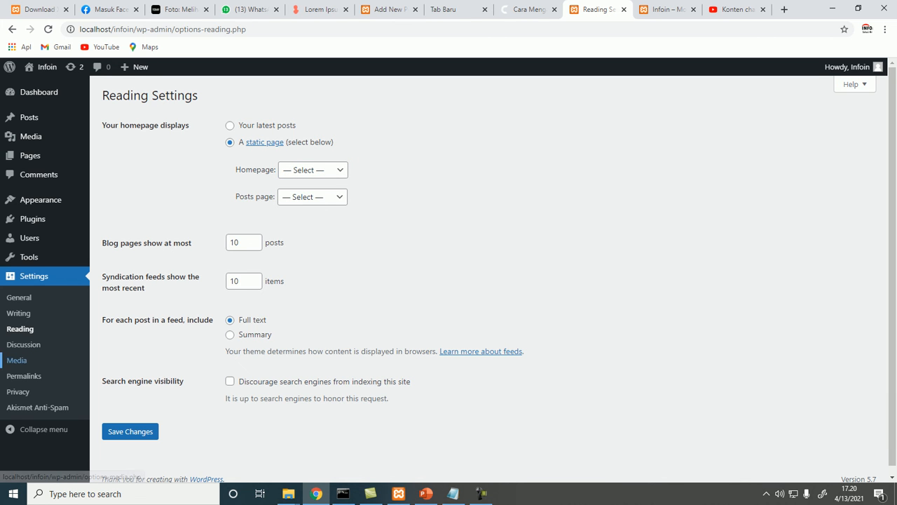
Browse the Media and Permalink settings, then examine the Judul artikel post's URL on the site
{"action": "left_click", "coordinate": [16, 360]}
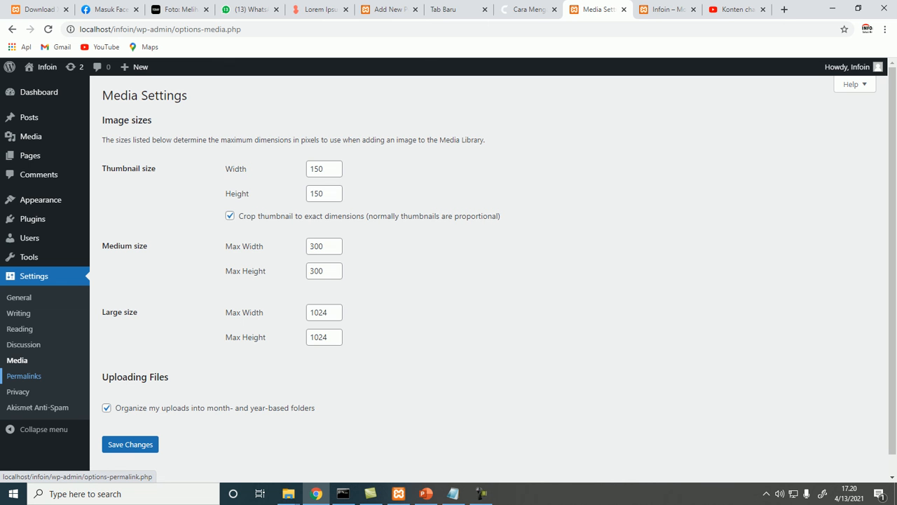
{"action": "left_click", "coordinate": [24, 375]}
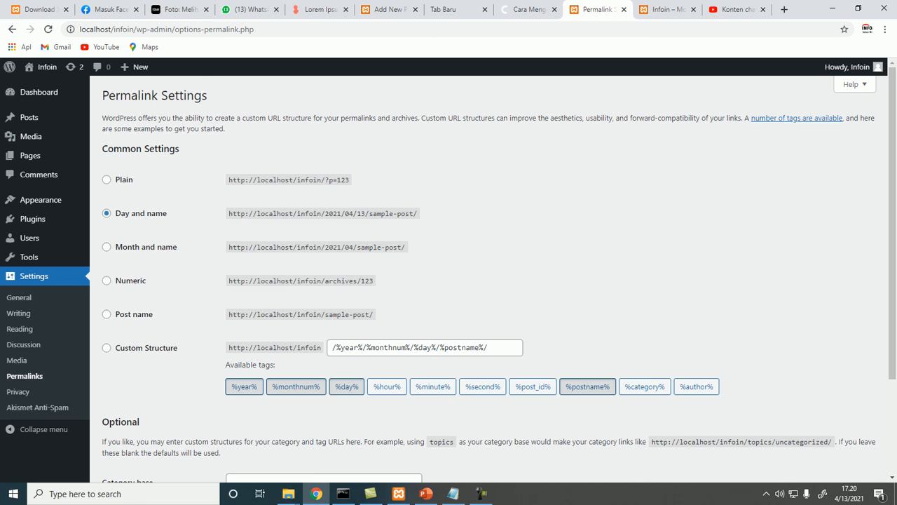
{"action": "left_click", "coordinate": [662, 9]}
{"action": "left_click", "coordinate": [478, 238]}
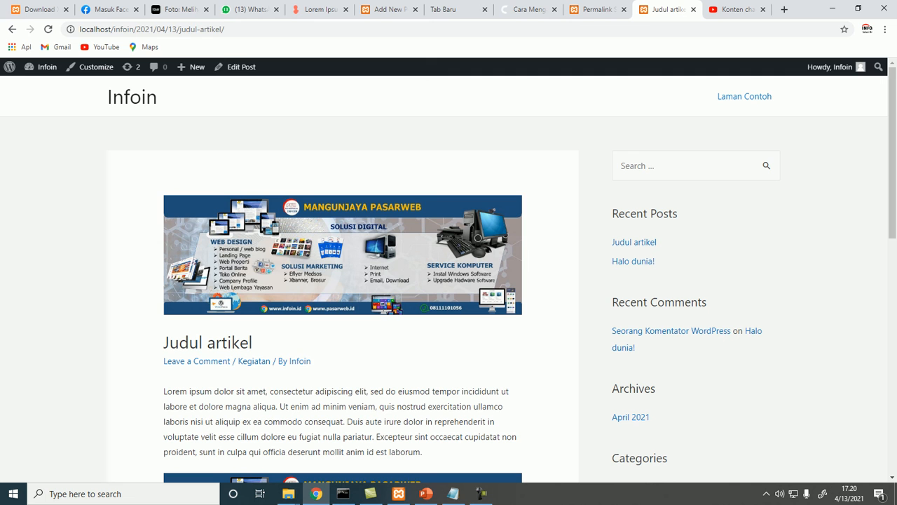
{"action": "left_click_drag", "start_coordinate": [136, 29], "coordinate": [177, 29]}
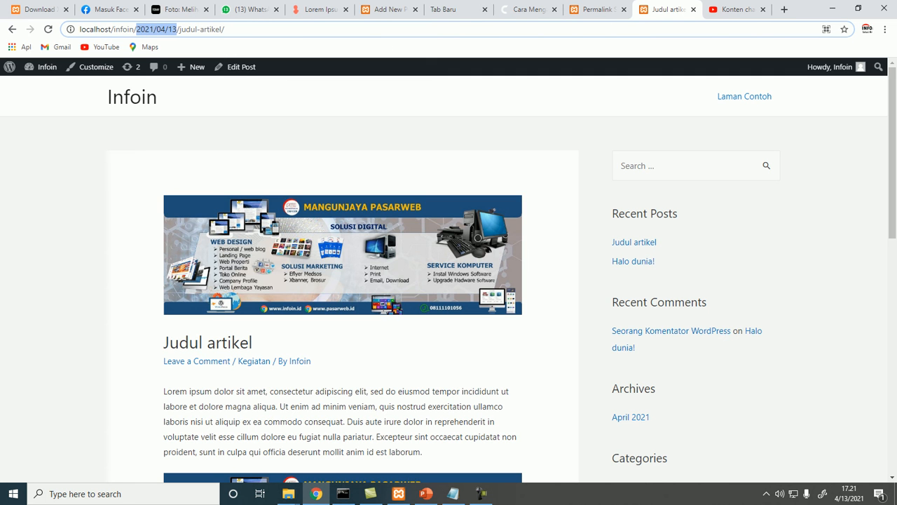
{"action": "left_click_drag", "start_coordinate": [180, 29], "coordinate": [225, 28]}
Set a custom permalink structure of /%category%/%postname%/ and save the permalink settings
{"action": "left_click", "coordinate": [597, 10]}
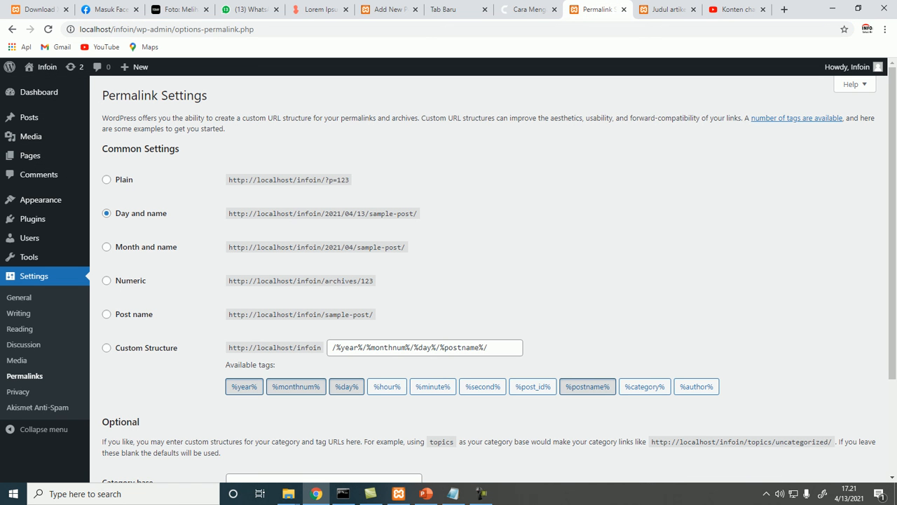
{"action": "left_click_drag", "start_coordinate": [491, 348], "coordinate": [329, 348]}
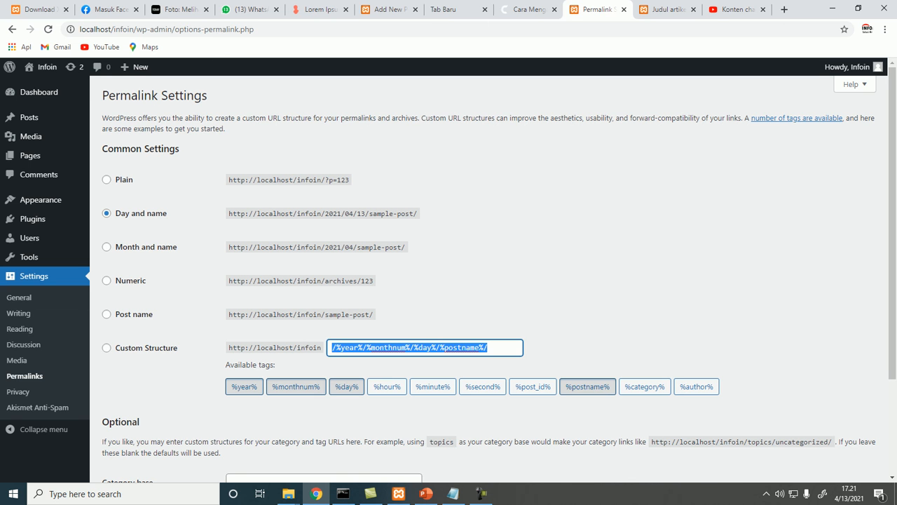
{"action": "key", "text": "BackSpace"}
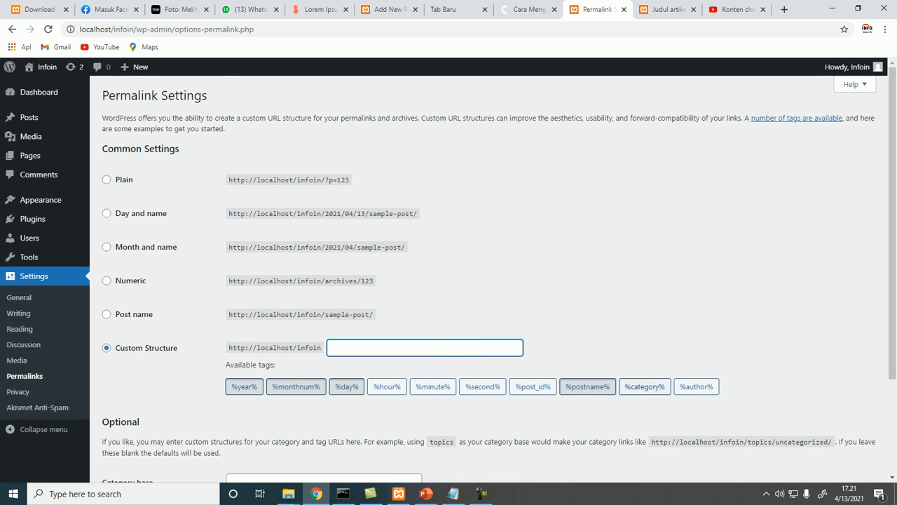
{"action": "left_click", "coordinate": [645, 387]}
{"action": "left_click", "coordinate": [587, 387]}
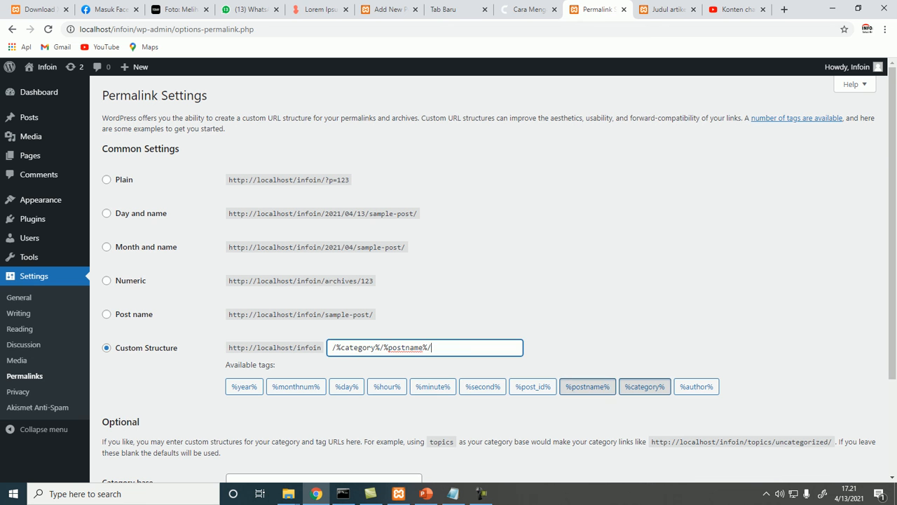
{"action": "scroll", "coordinate": [491, 281], "scroll_direction": "down", "scroll_amount": 2}
{"action": "left_click", "coordinate": [129, 424]}
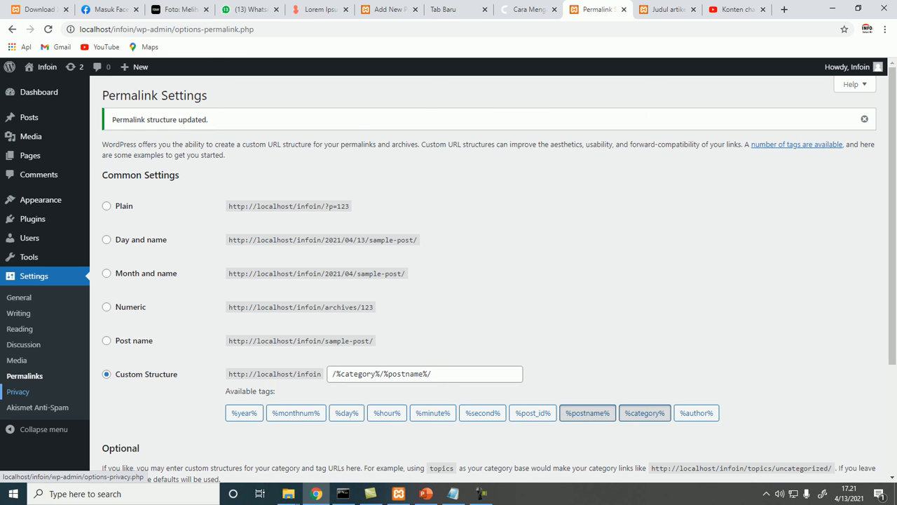
Create a new Privacy Policy page from the Privacy settings and publish it
{"action": "left_click", "coordinate": [18, 392]}
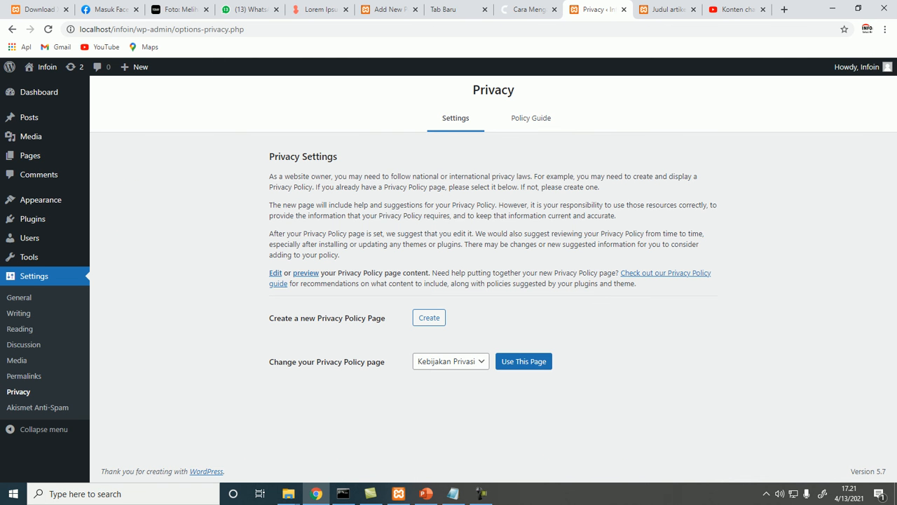
{"action": "left_click", "coordinate": [428, 317]}
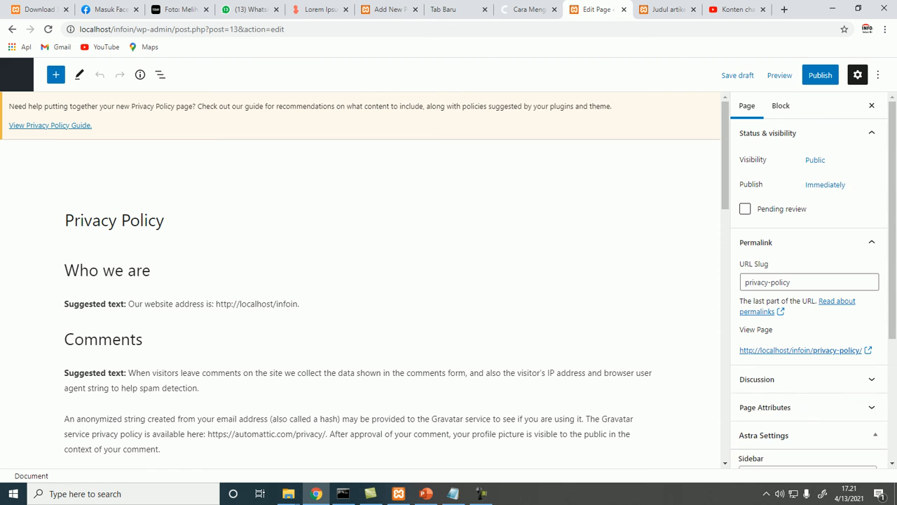
{"action": "left_click", "coordinate": [820, 75]}
{"action": "left_click", "coordinate": [782, 75]}
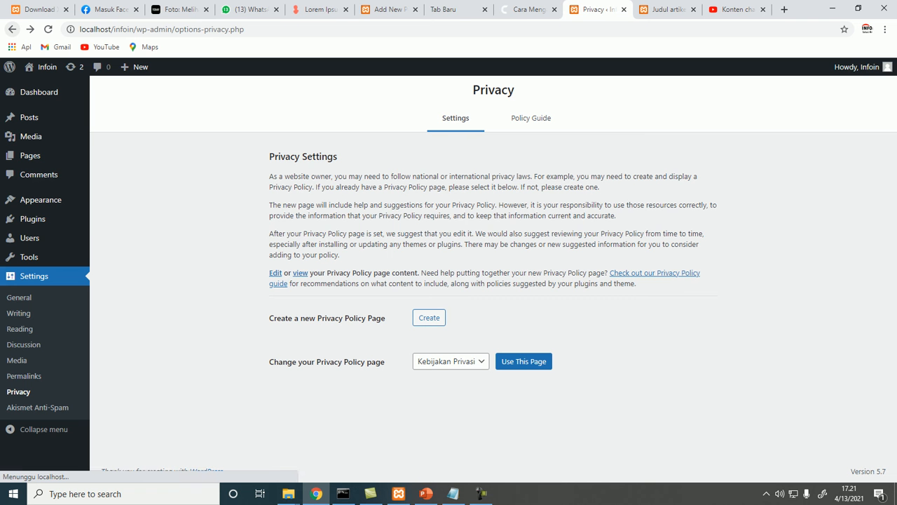
Open the Akismet Anti-Spam settings and collapse the admin menu
{"action": "left_click", "coordinate": [38, 407]}
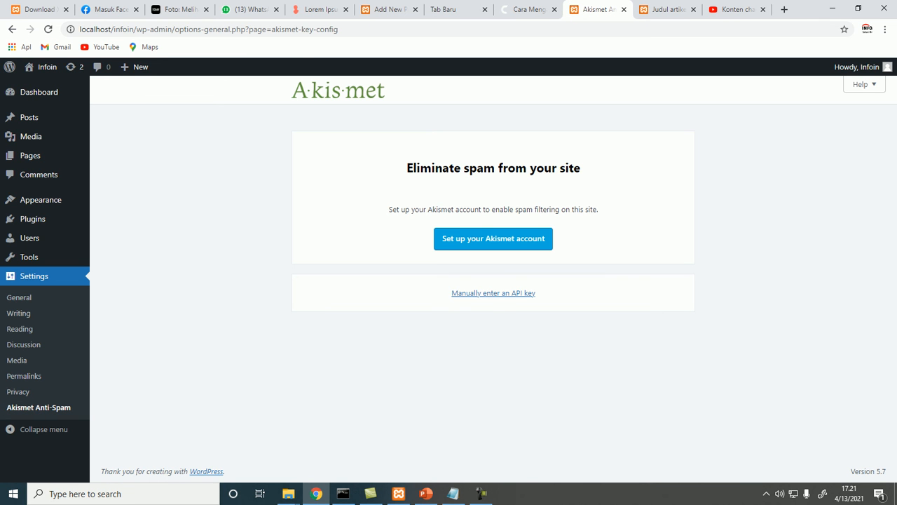
{"action": "left_click", "coordinate": [38, 429]}
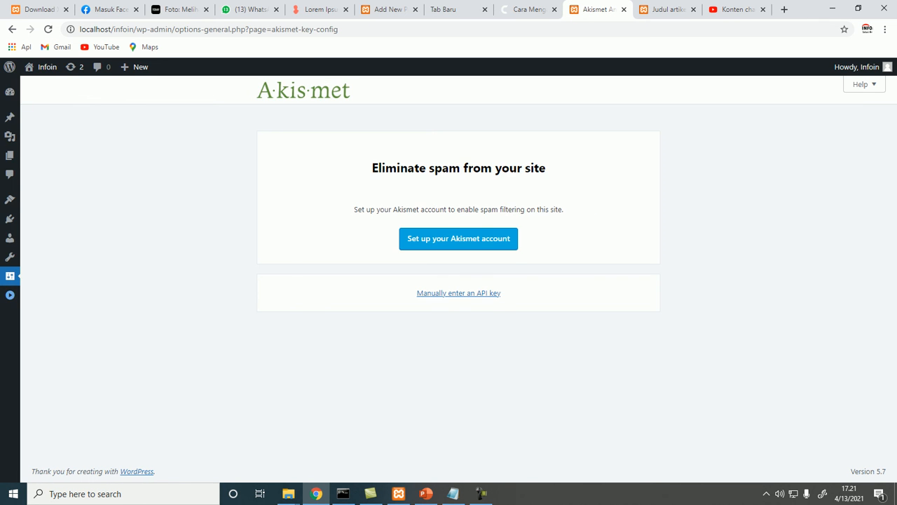